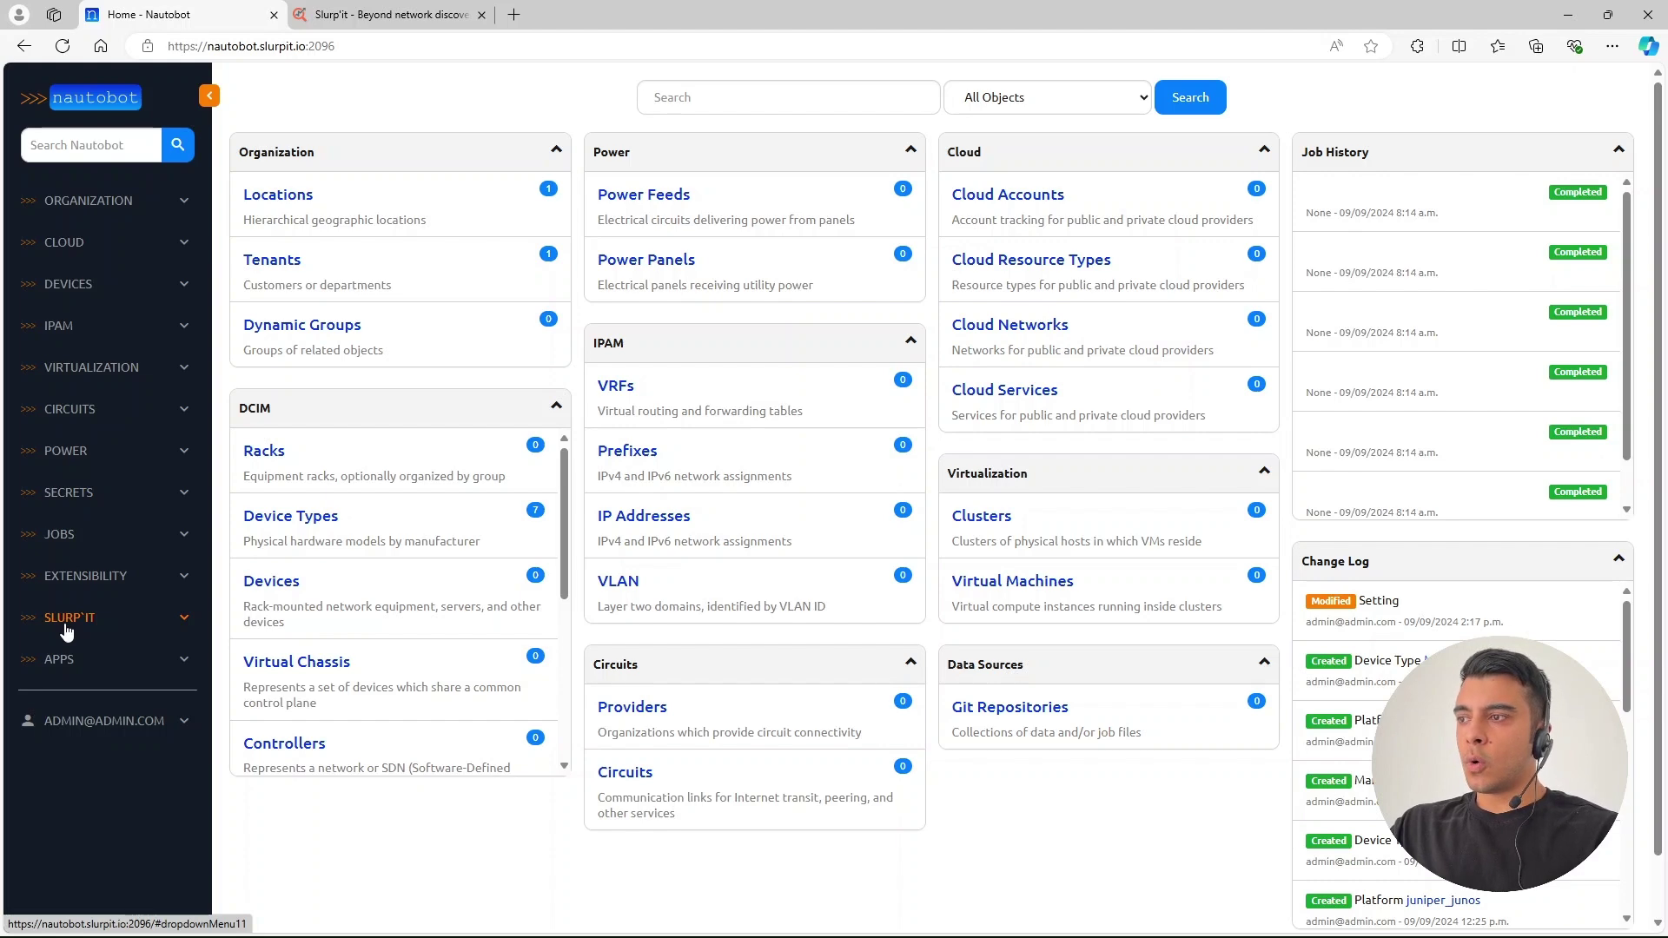
Step: Open the Slurp'it plugin settings and review the available data synchronization modes
{"action": "left_click", "coordinate": [79, 620]}
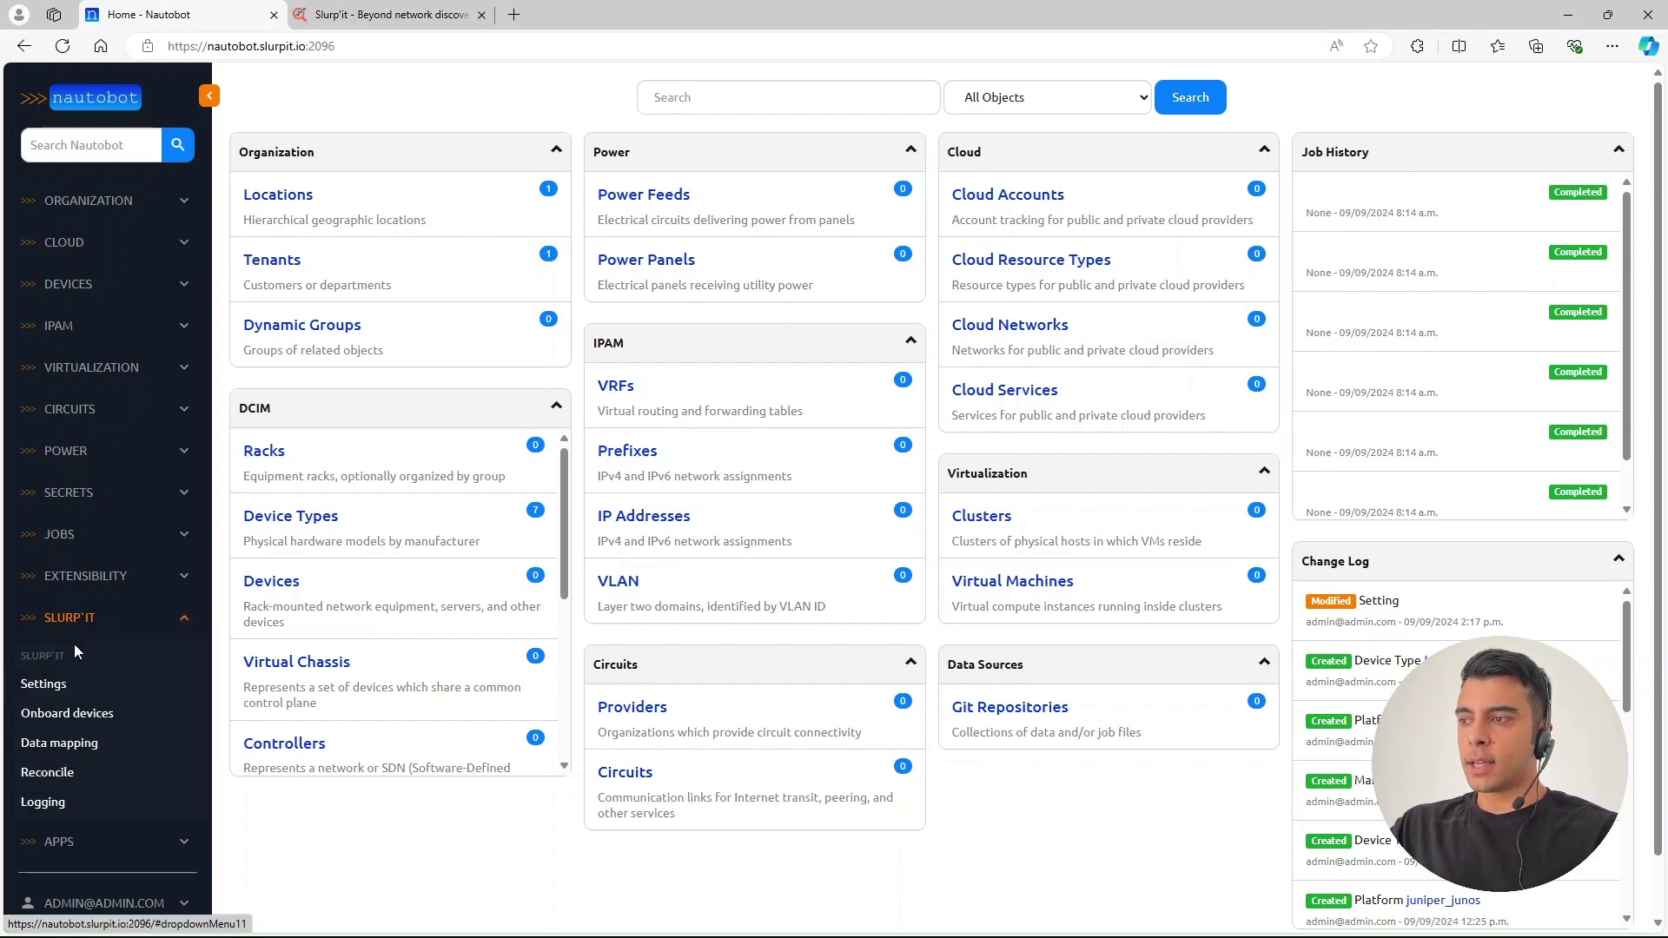
{"action": "left_click", "coordinate": [44, 684]}
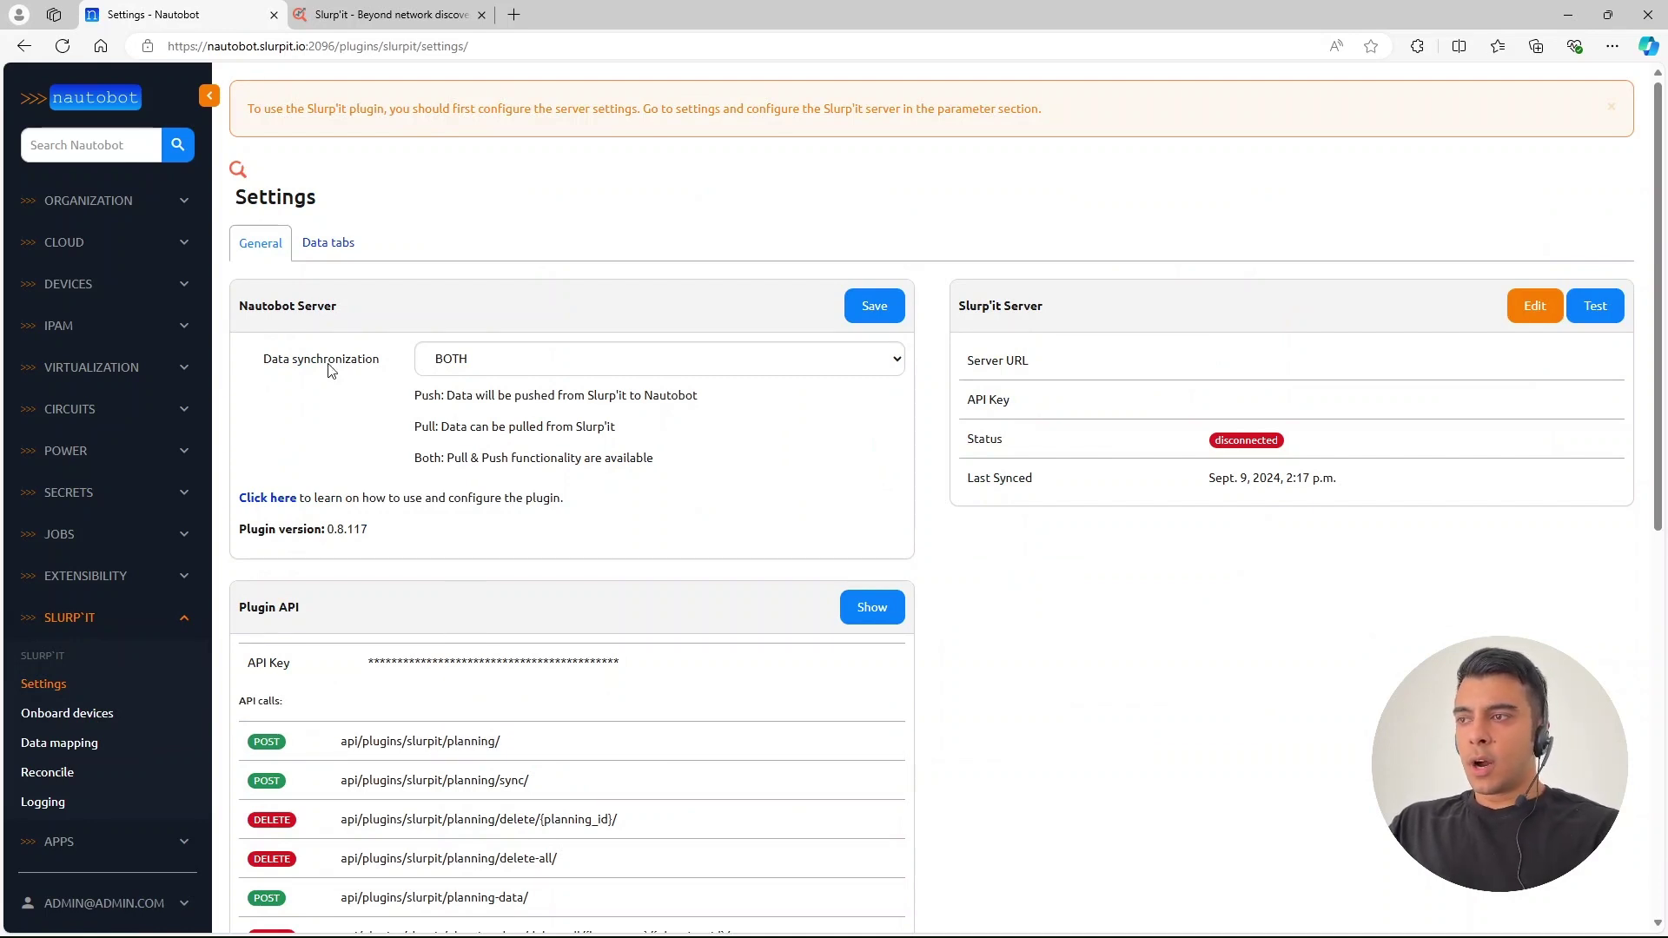
{"action": "left_click", "coordinate": [560, 363]}
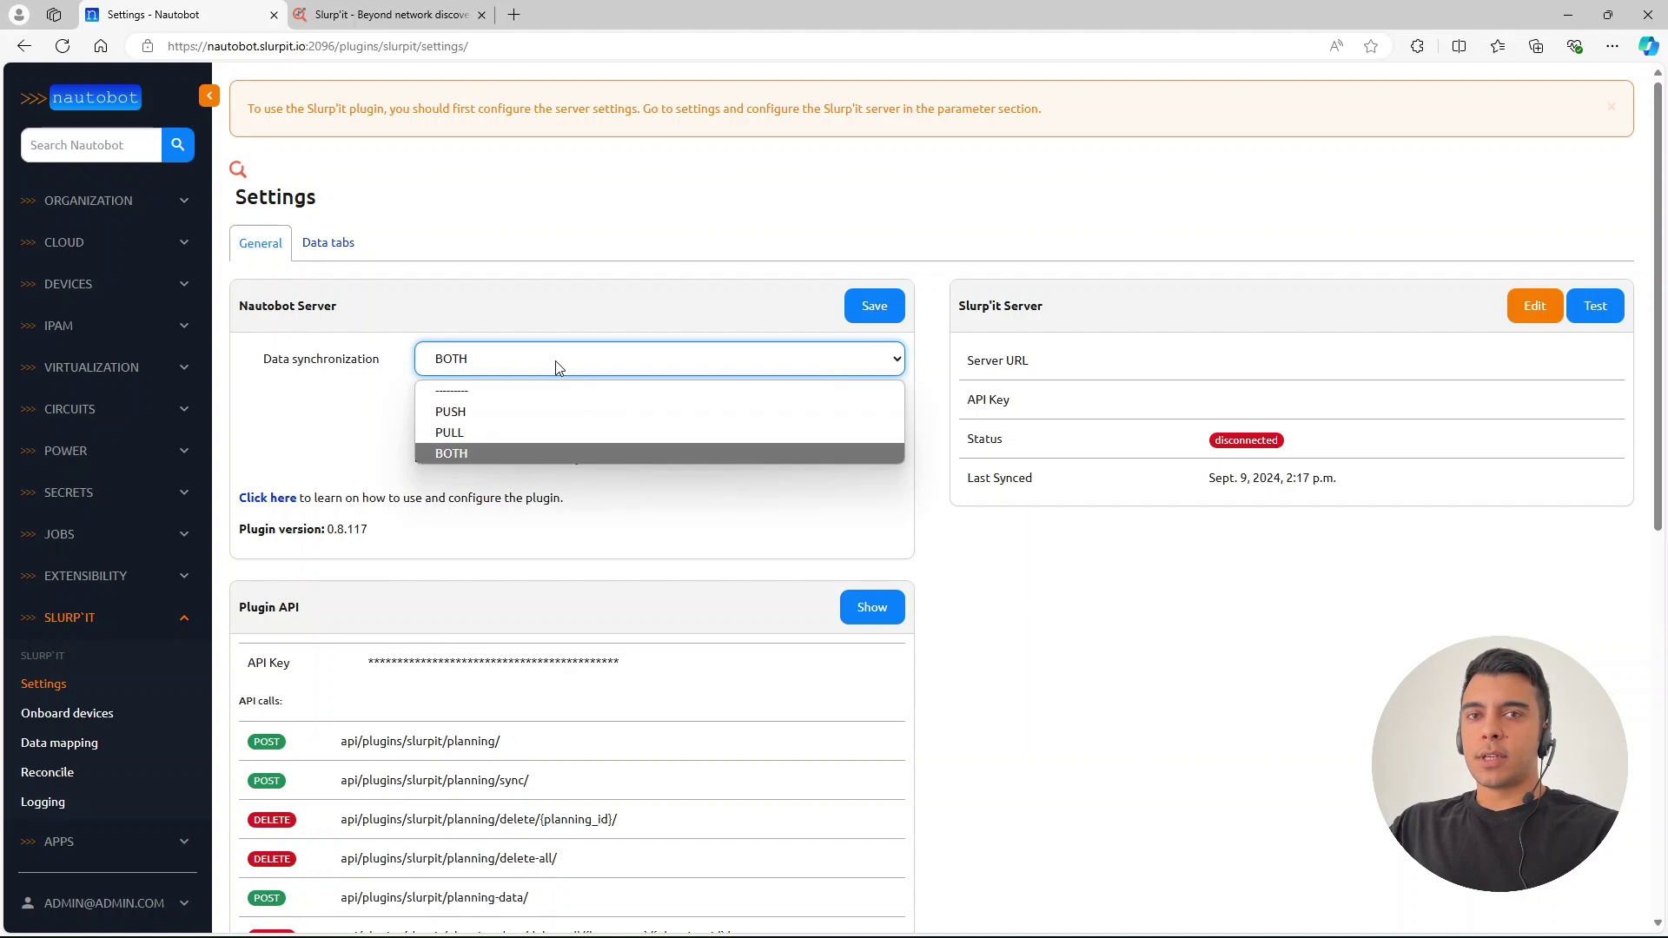
{"action": "left_click", "coordinate": [493, 363]}
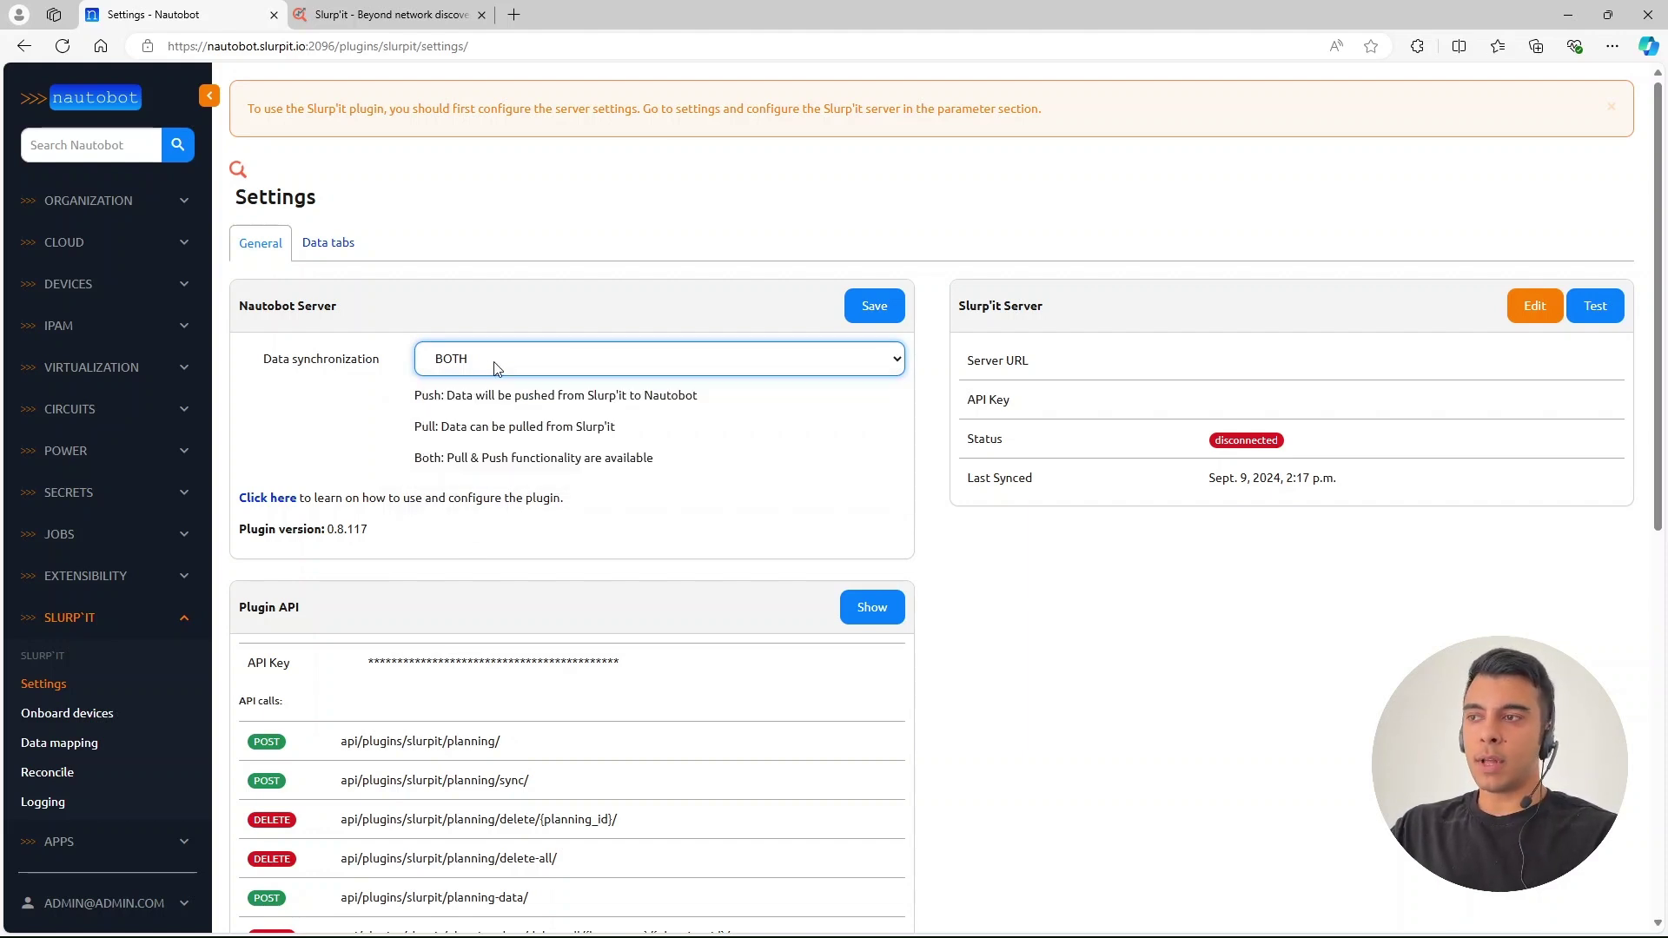
Step: Read the Push mode description and set the Nautobot server's data synchronization to PUSH
{"action": "left_click_drag", "start_coordinate": [414, 395], "coordinate": [743, 397]}
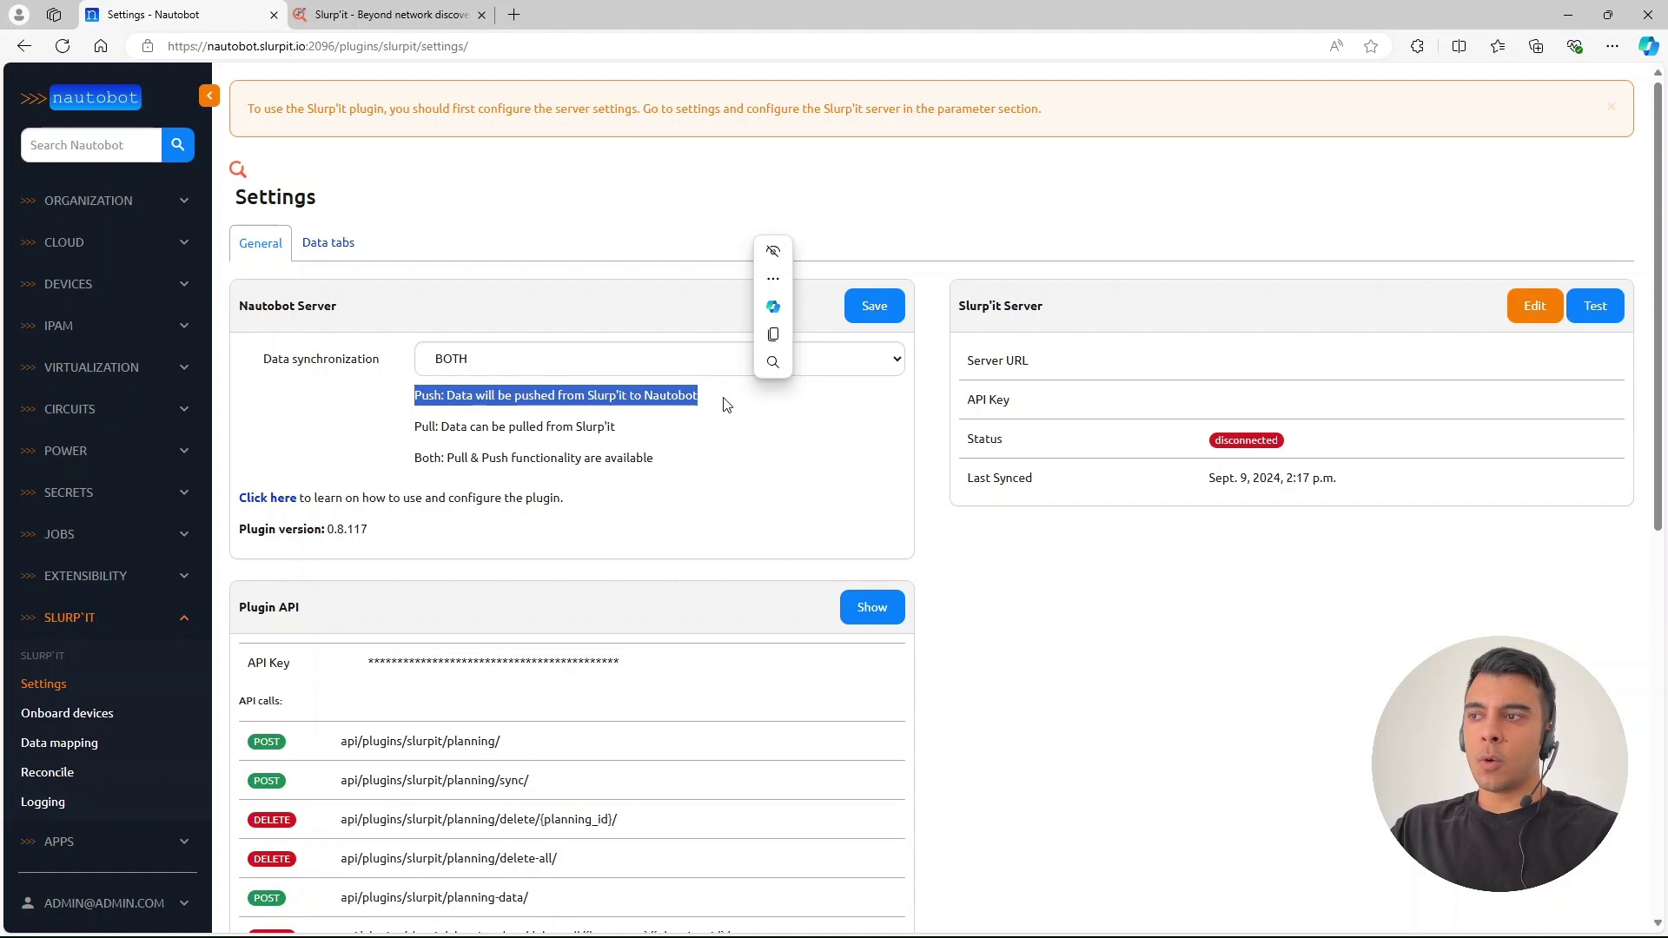
{"action": "left_click", "coordinate": [726, 436]}
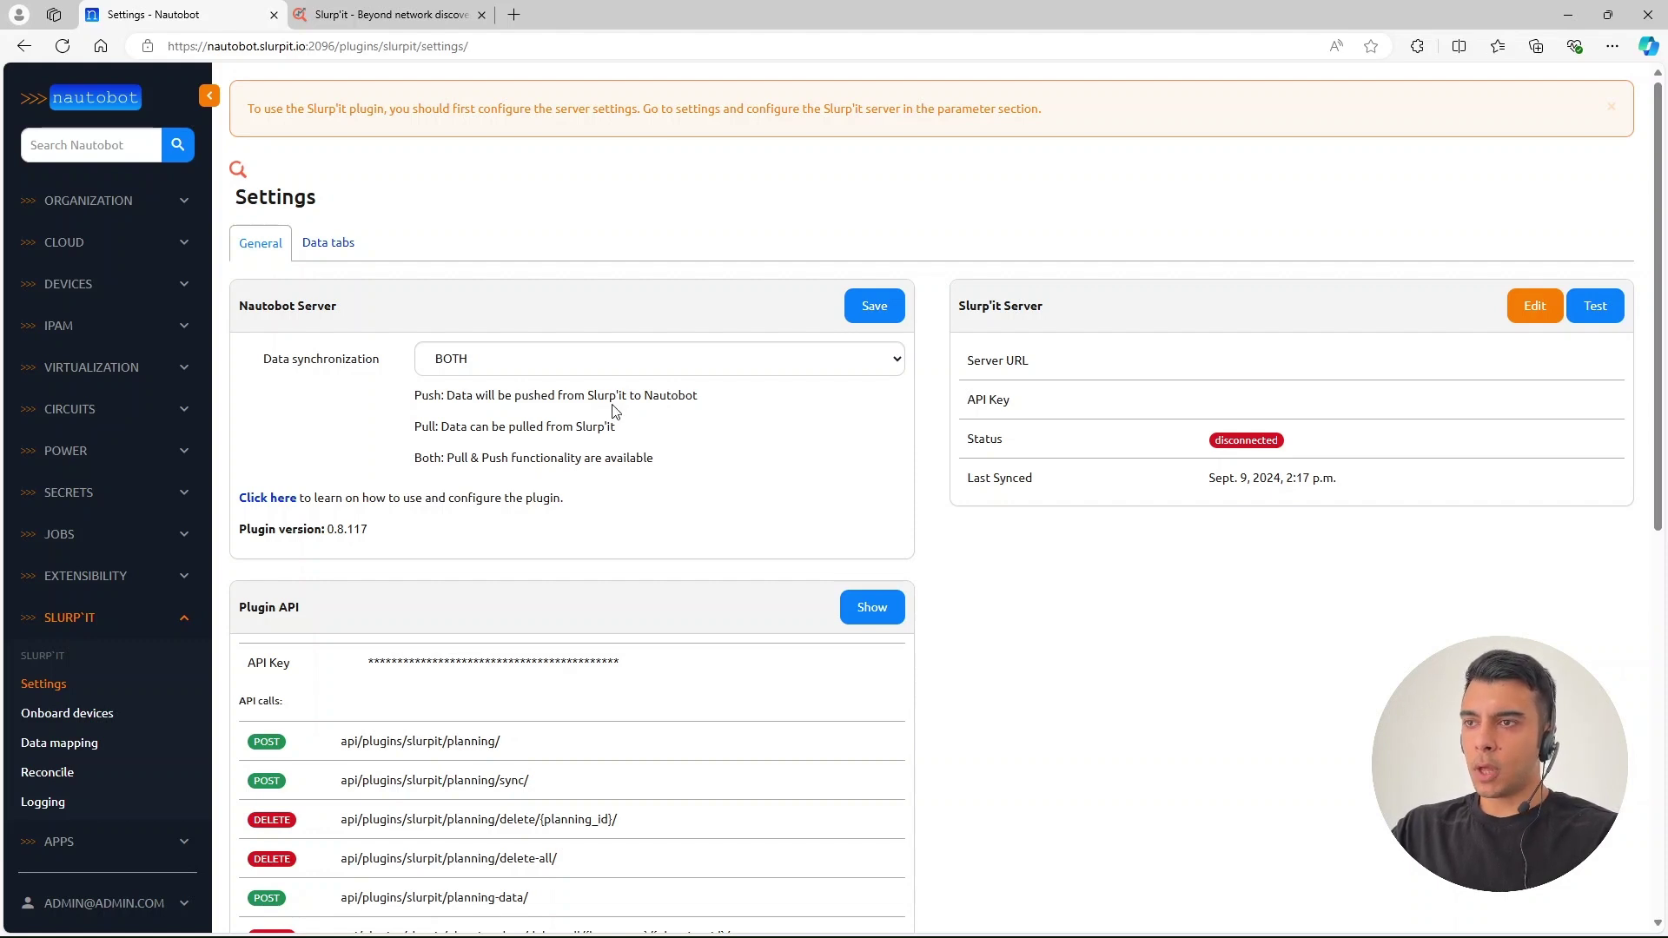
{"action": "left_click", "coordinate": [605, 373]}
{"action": "left_click", "coordinate": [529, 412]}
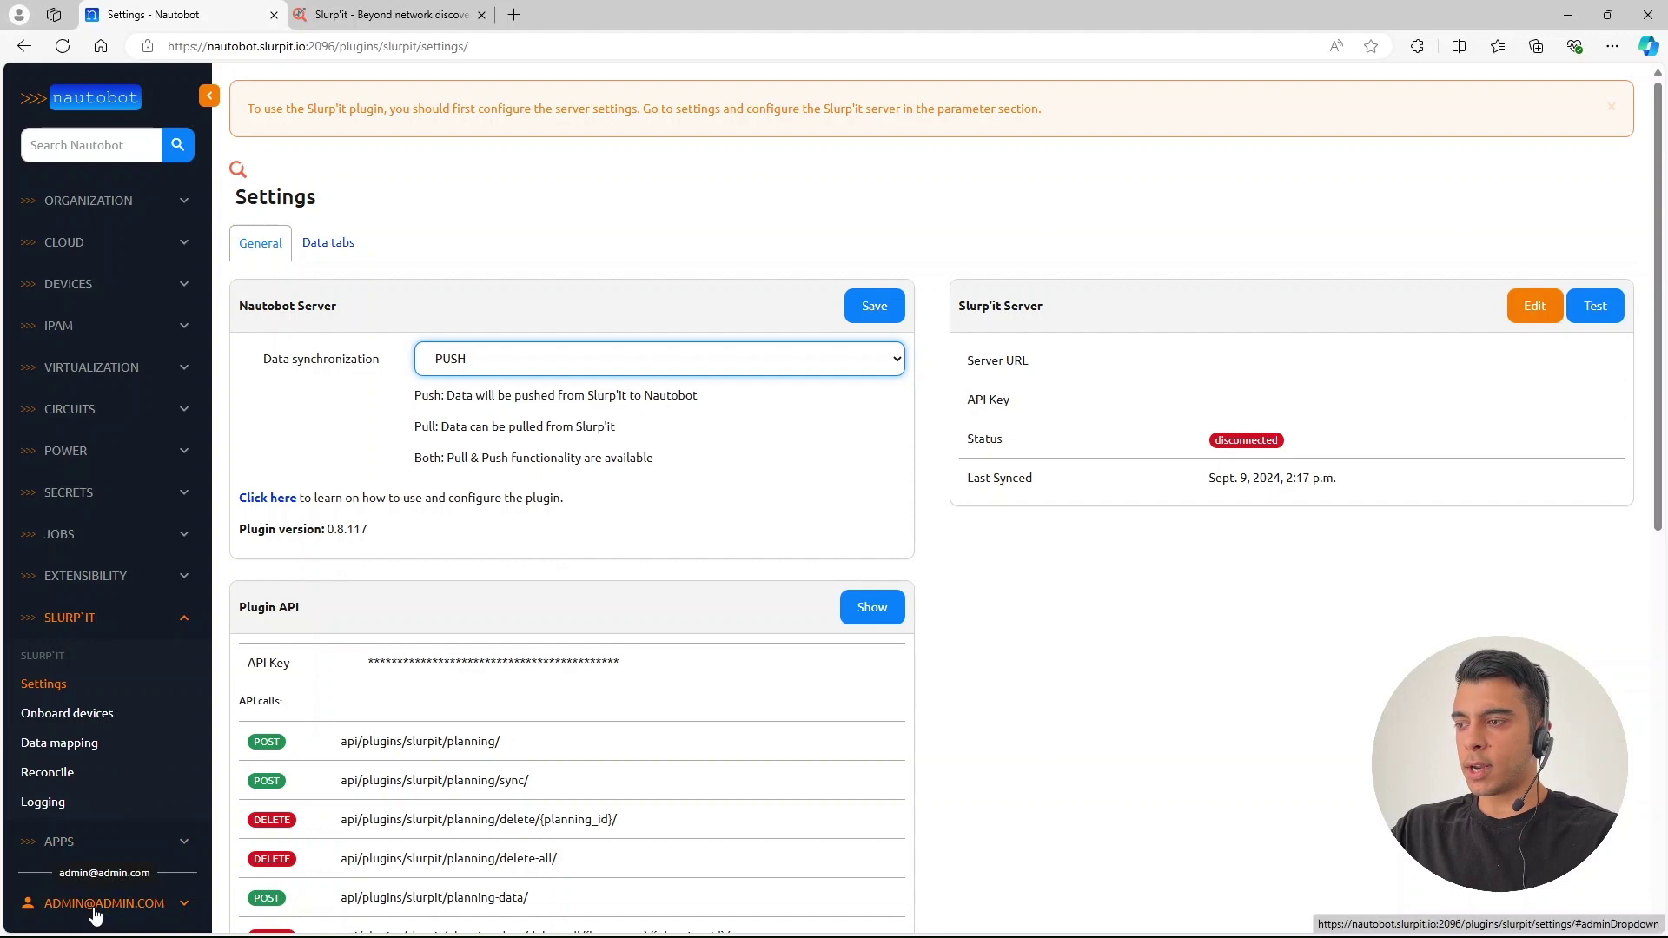
Step: Copy the existing API token from the user profile's API Tokens page and return to the plugin settings
{"action": "left_click", "coordinate": [850, 618]}
{"action": "left_click_drag", "start_coordinate": [883, 178], "coordinate": [619, 178]}
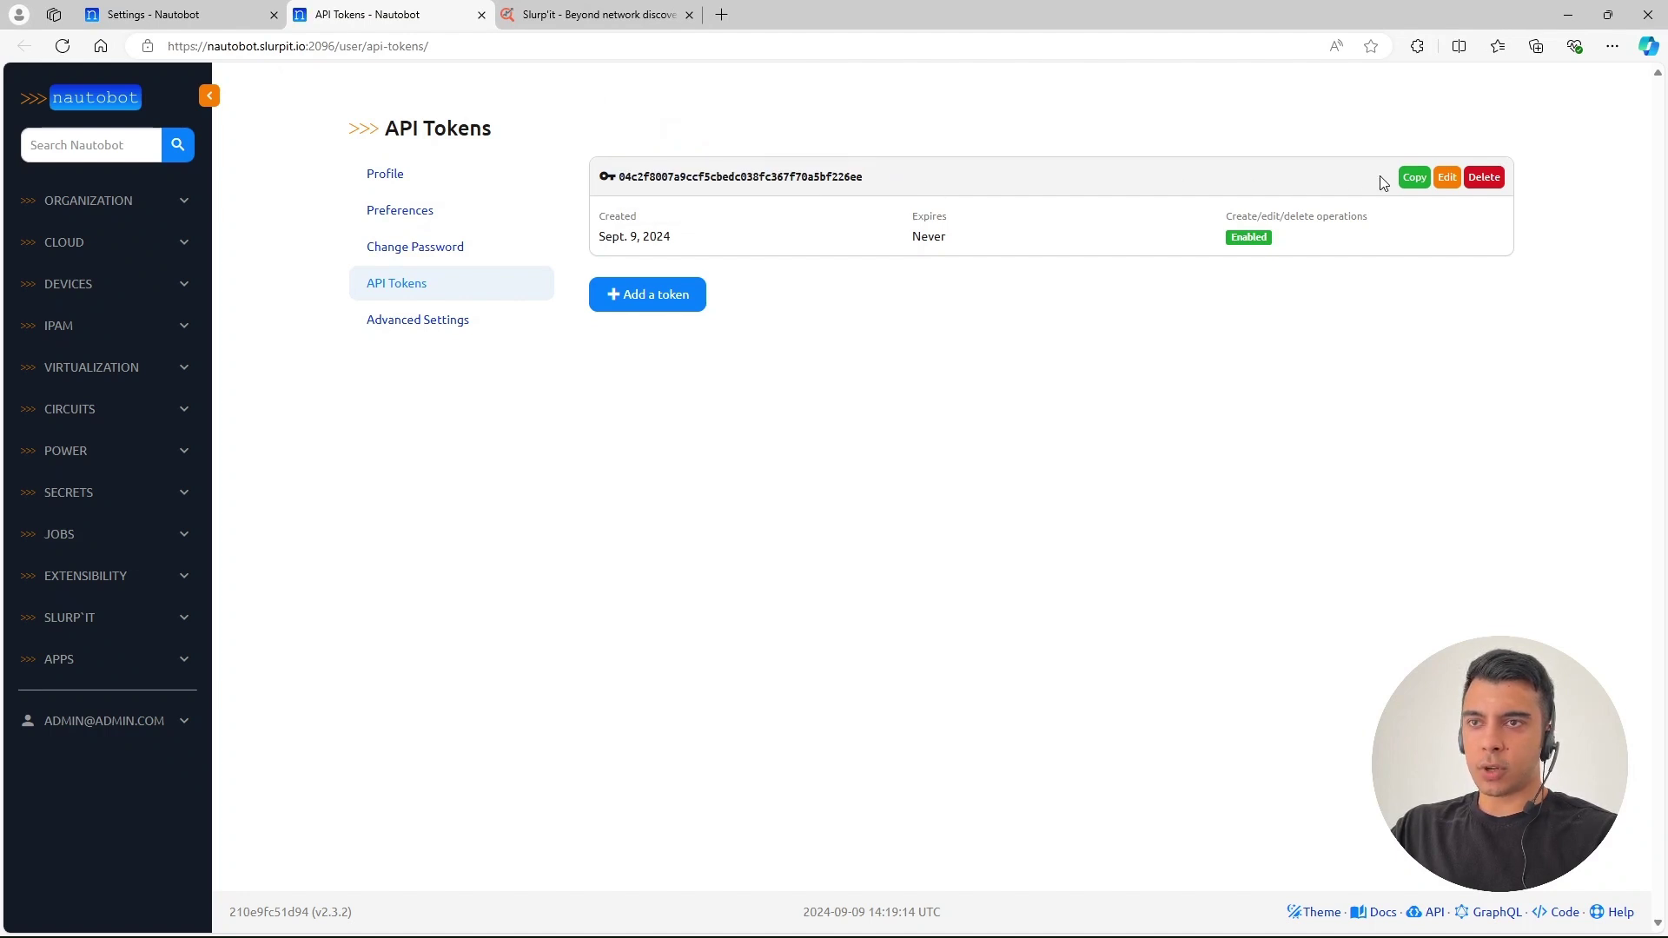
{"action": "left_click", "coordinate": [1407, 178]}
{"action": "key", "text": "ctrl+shift+Tab"}
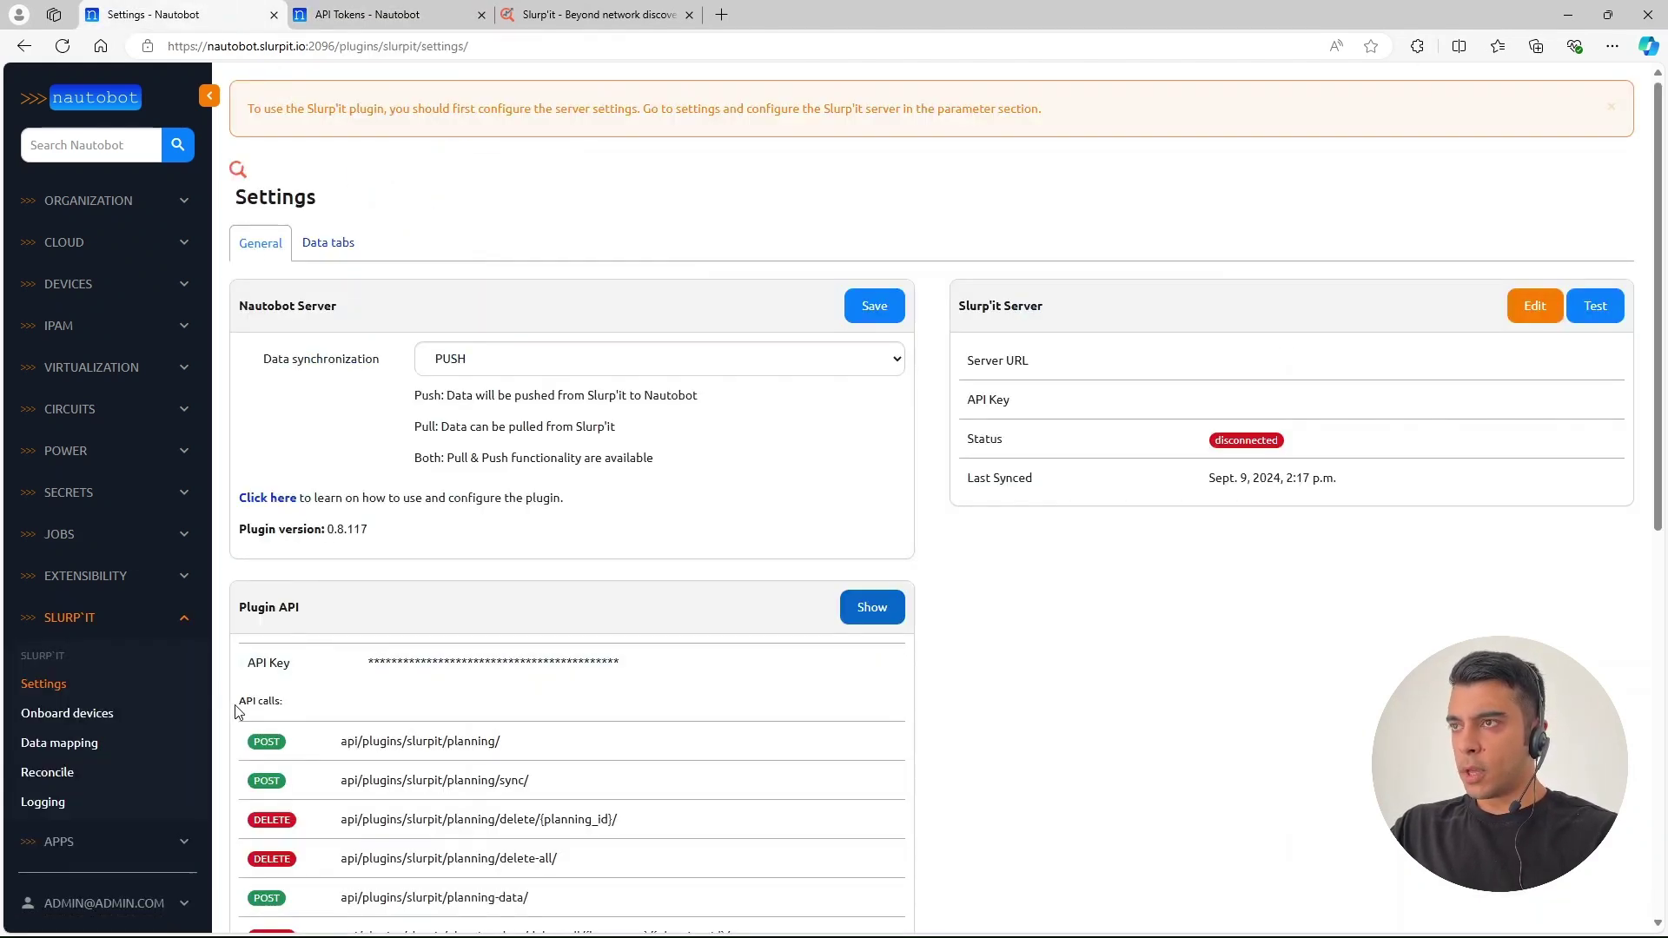
Step: Examine the user tokens list in the site administration and return to the Slurp'it plugin settings
{"action": "left_click", "coordinate": [130, 904]}
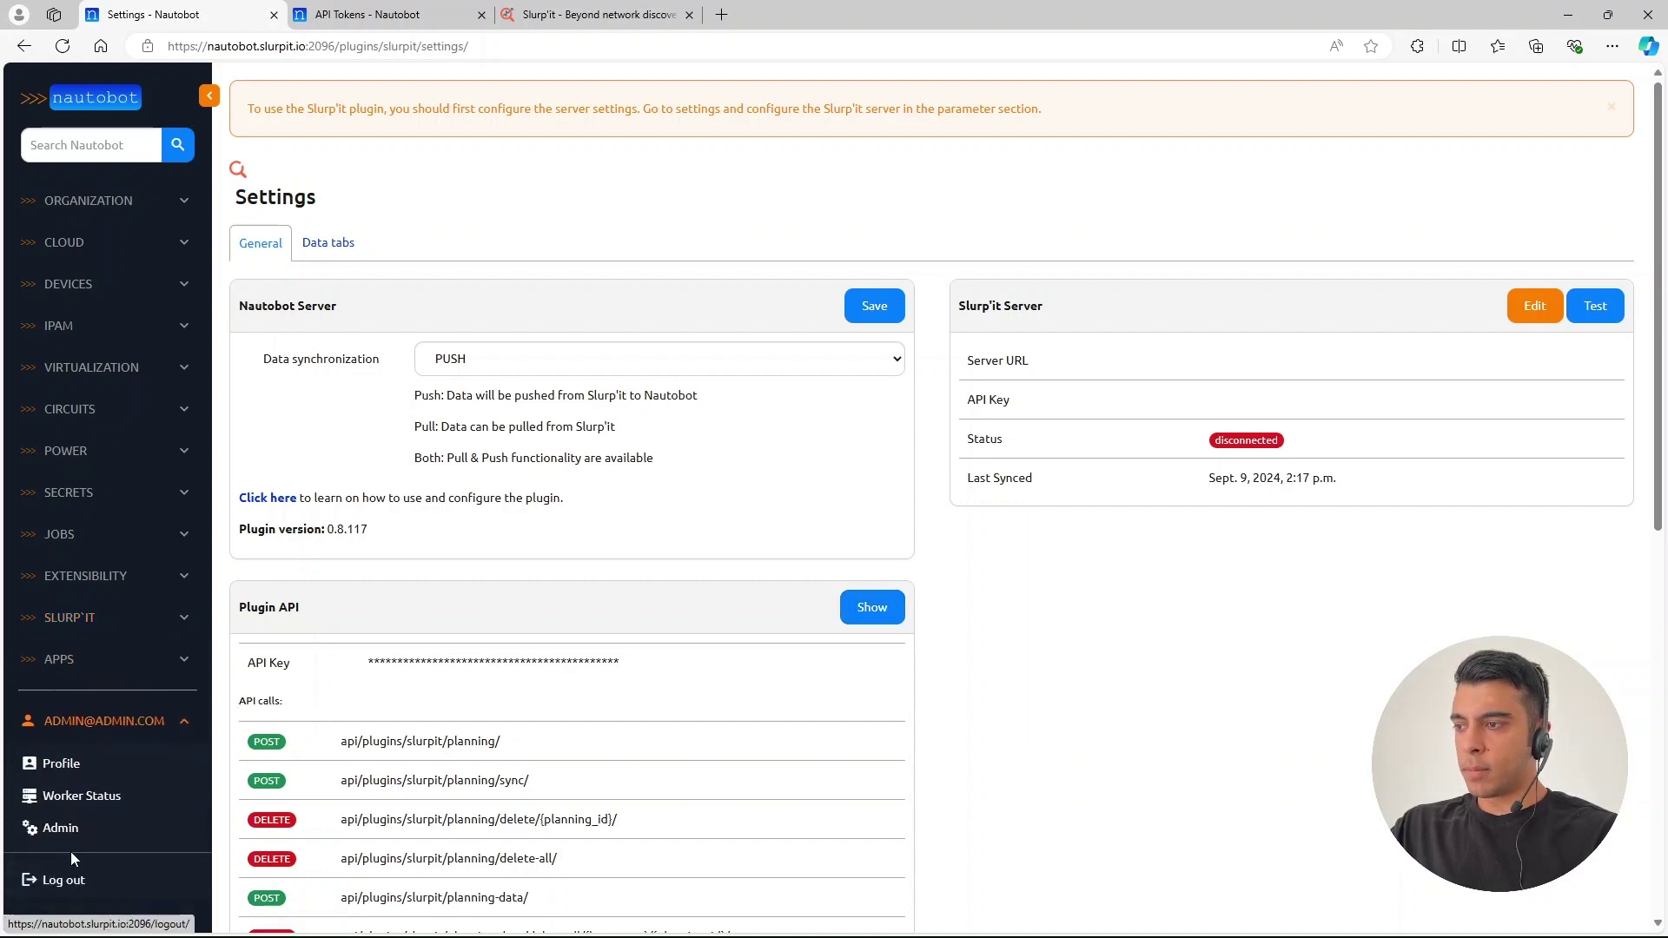
{"action": "left_click", "coordinate": [67, 837]}
{"action": "scroll", "coordinate": [405, 768], "scroll_direction": "down", "scroll_amount": 2}
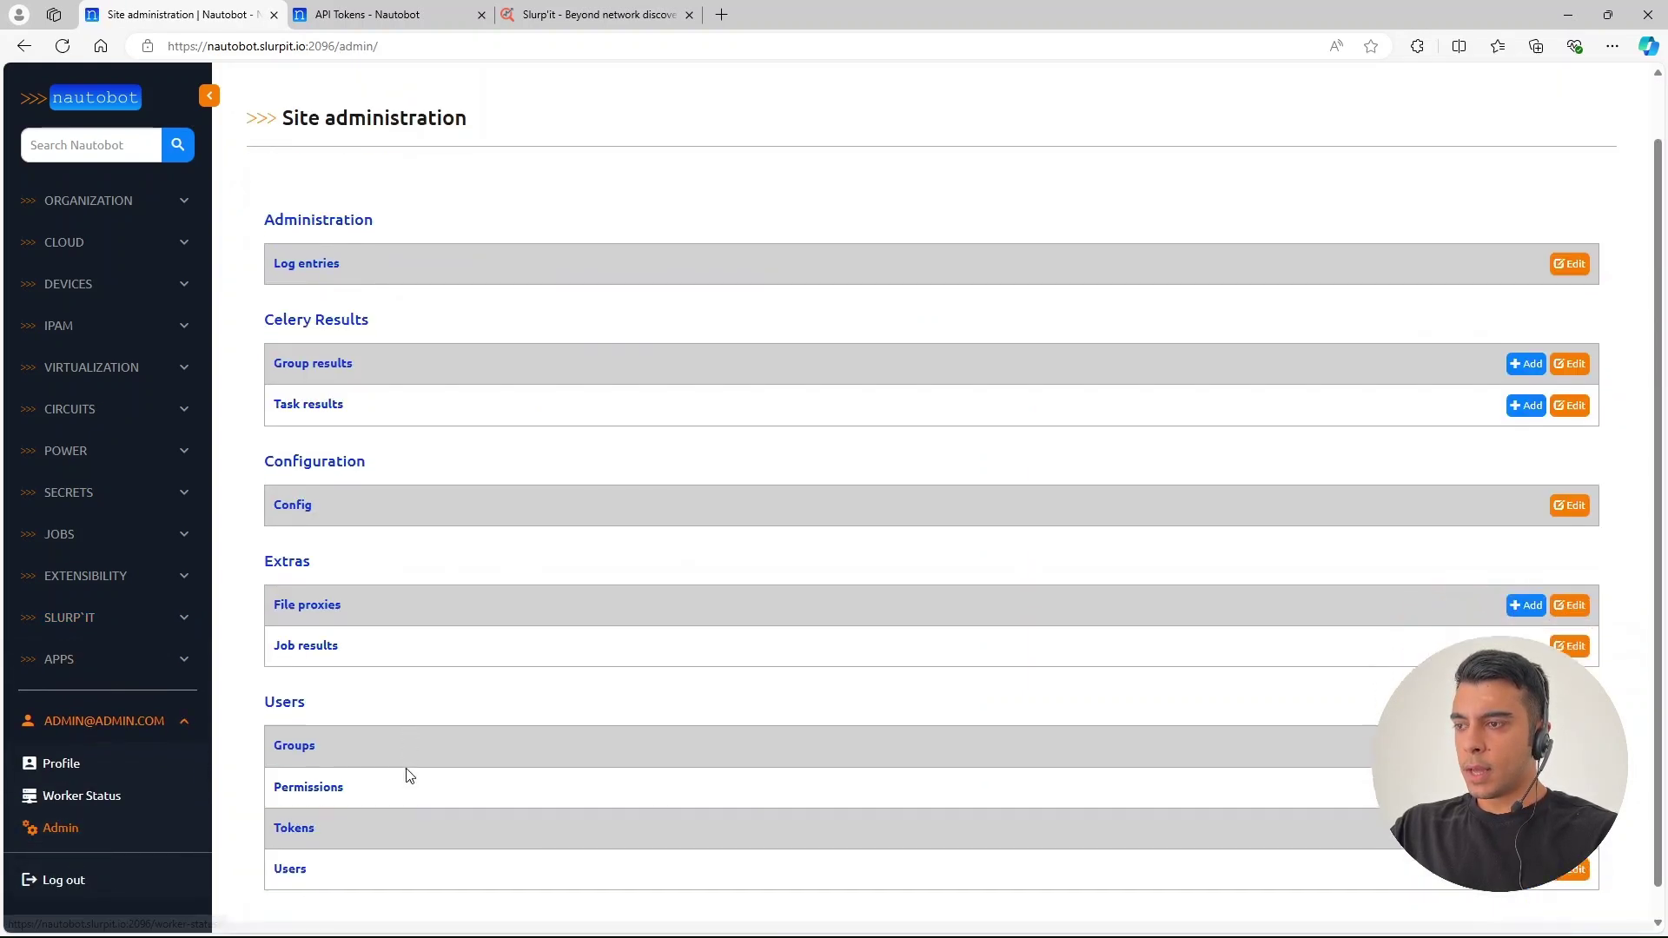
{"action": "left_click_drag", "start_coordinate": [324, 678], "coordinate": [264, 671]}
{"action": "left_click", "coordinate": [287, 797]}
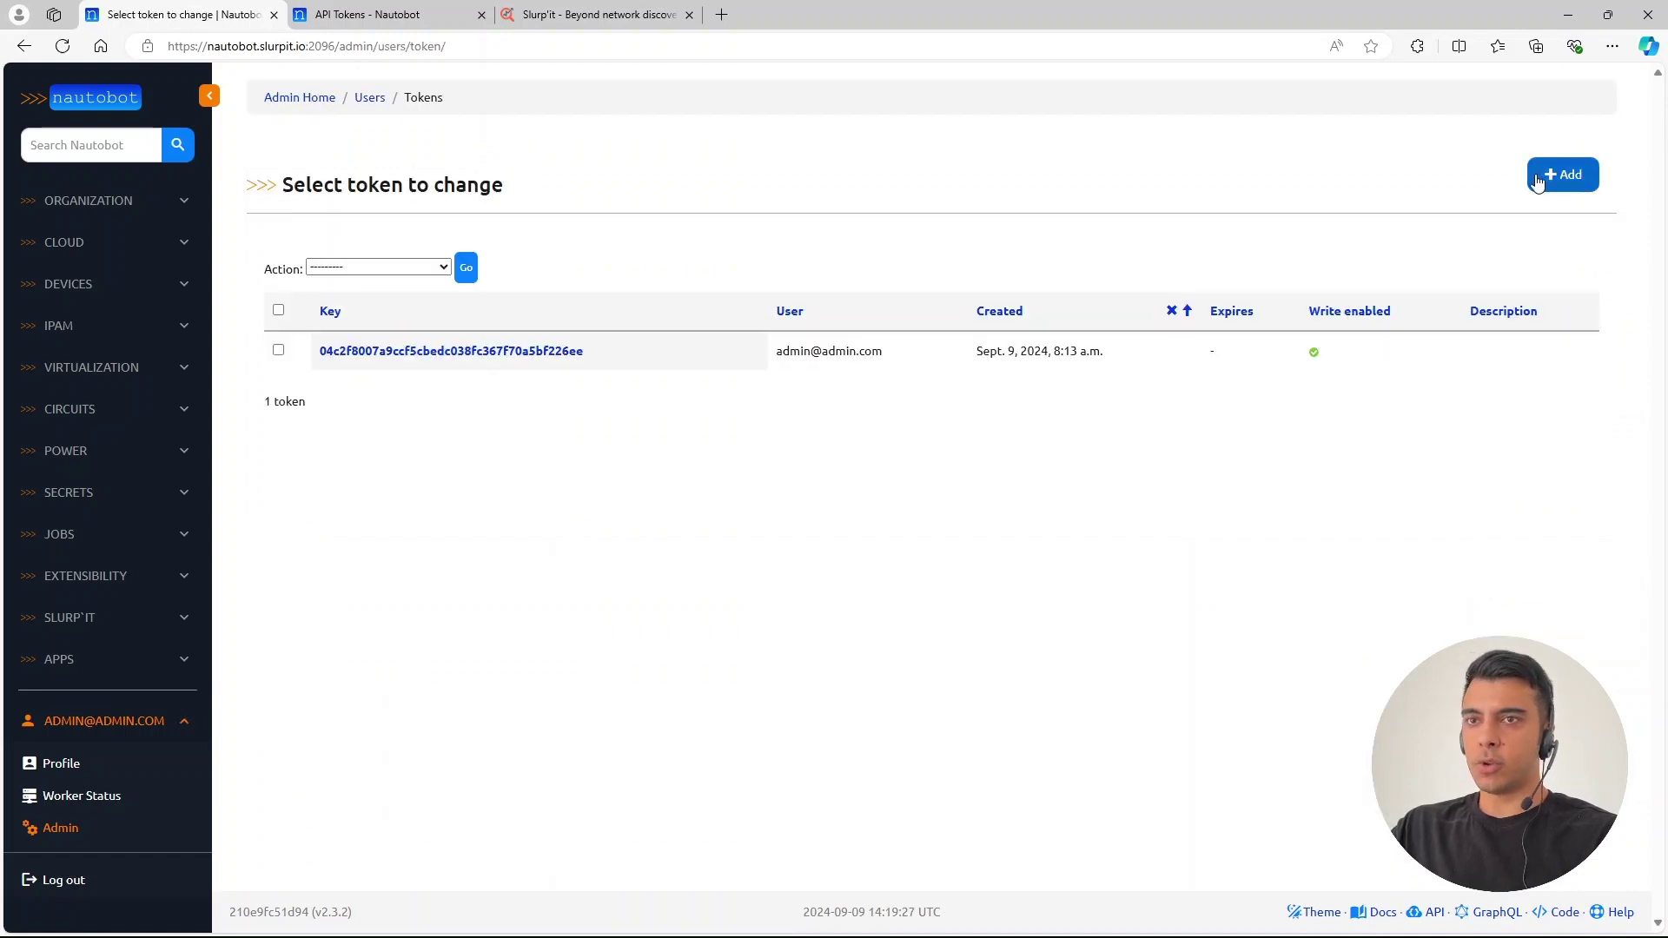
{"action": "left_click", "coordinate": [83, 618]}
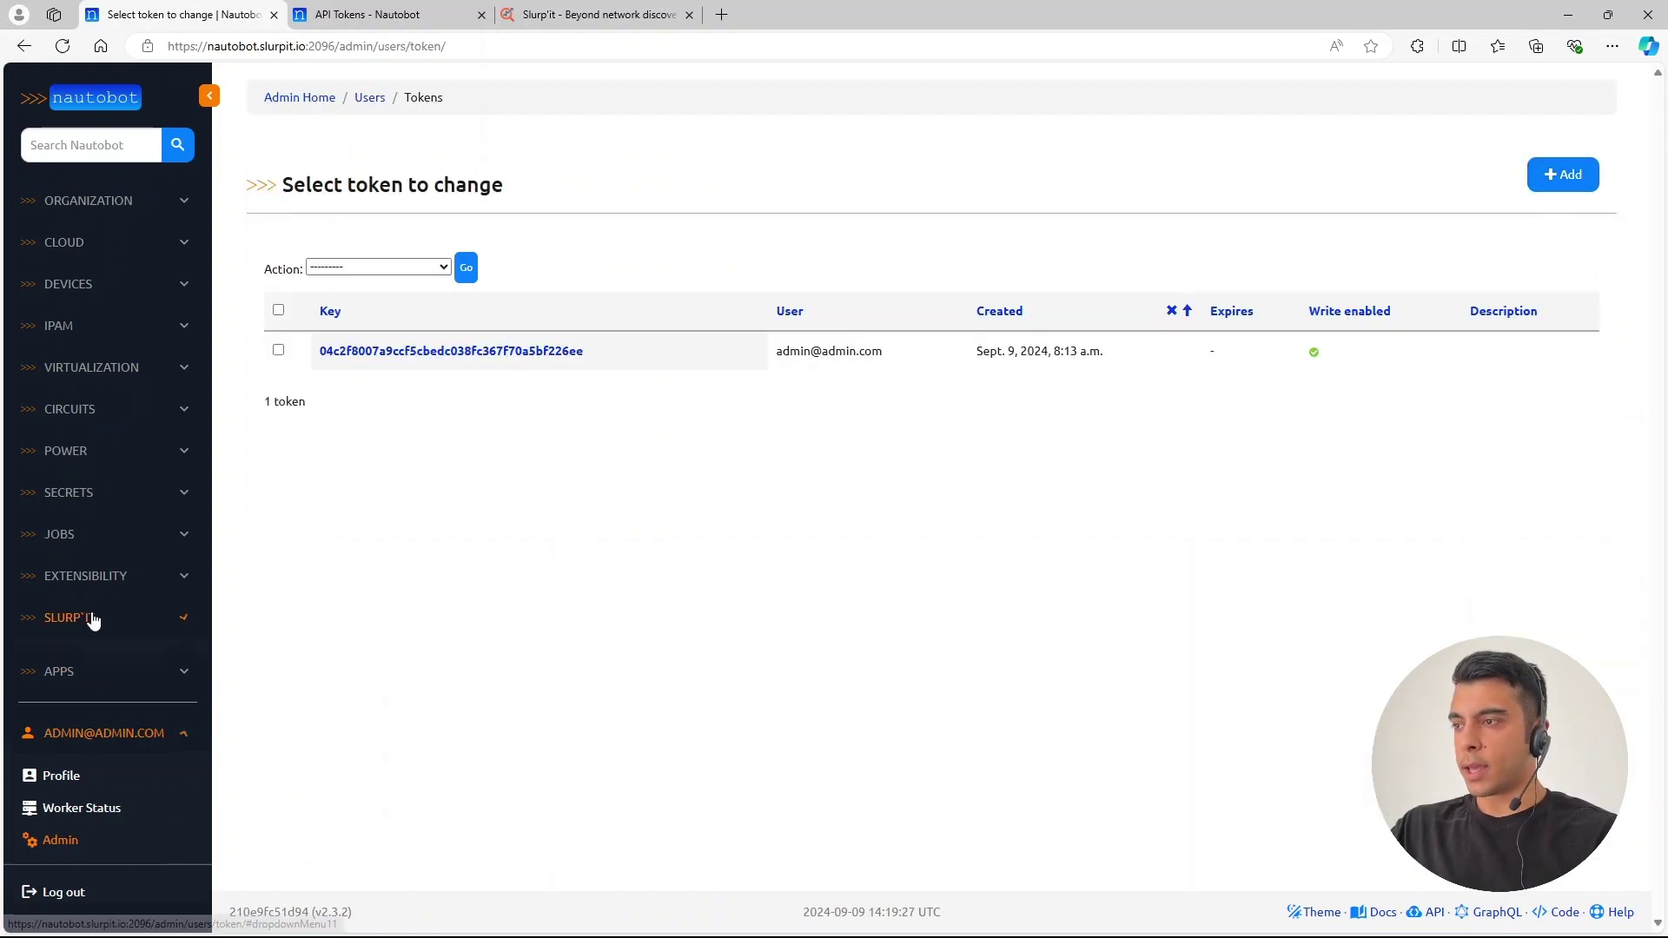
{"action": "left_click", "coordinate": [68, 686]}
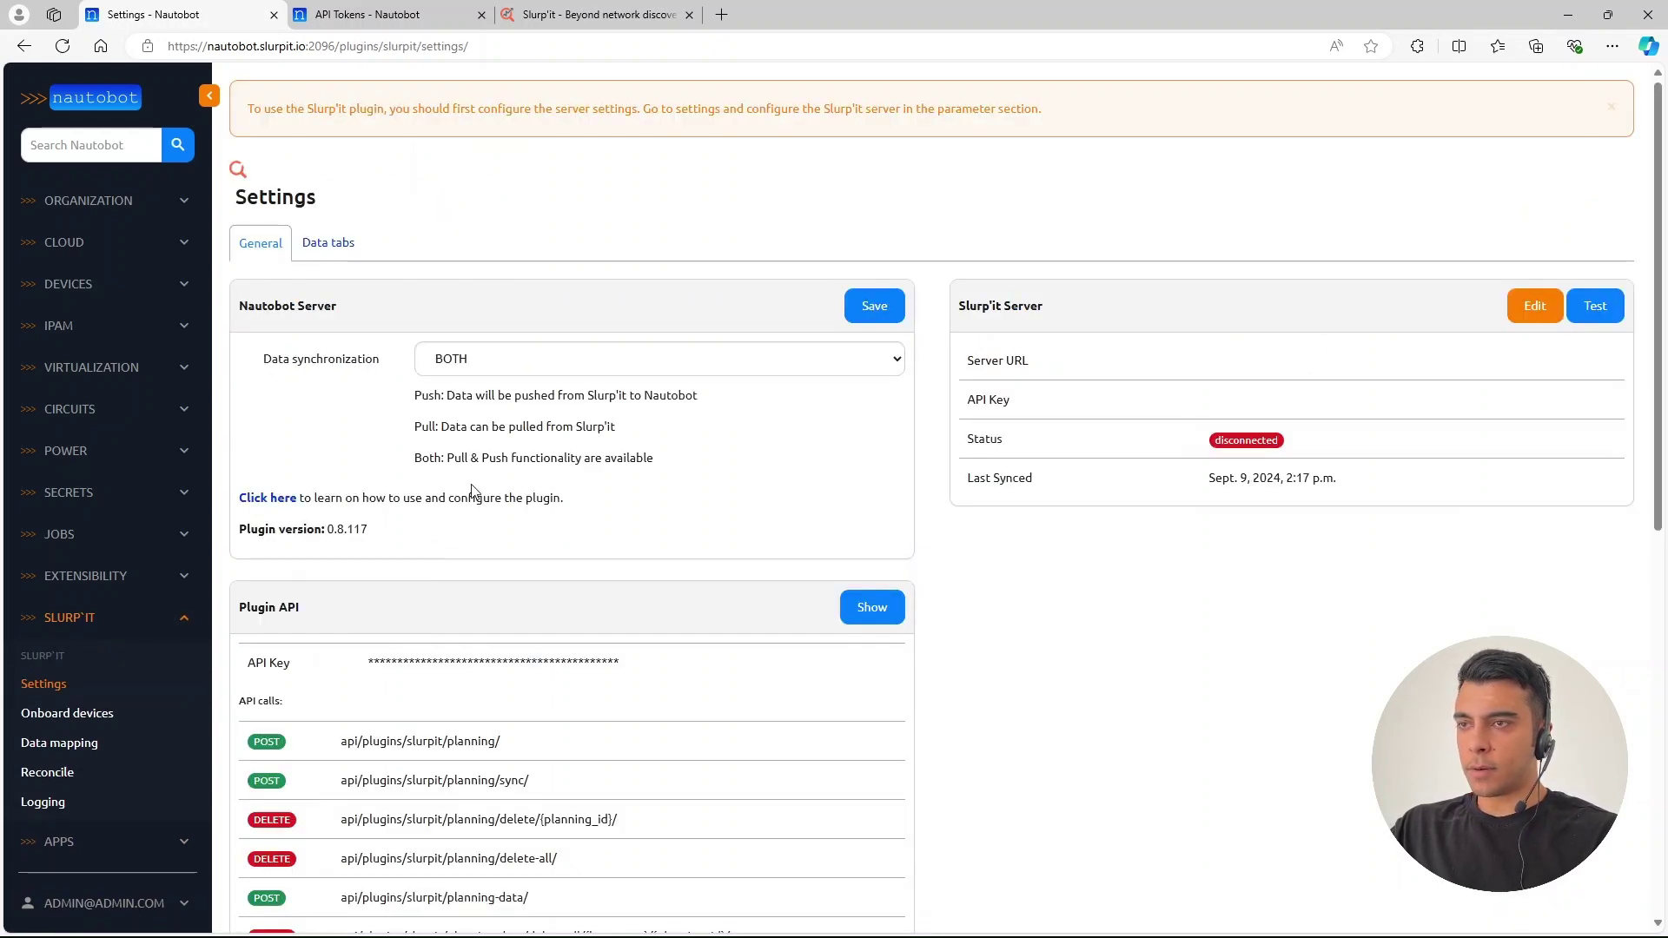
Step: Switch to Slurp'it and review the plugin URL and API key in its Plugin settings
{"action": "left_click", "coordinate": [546, 14]}
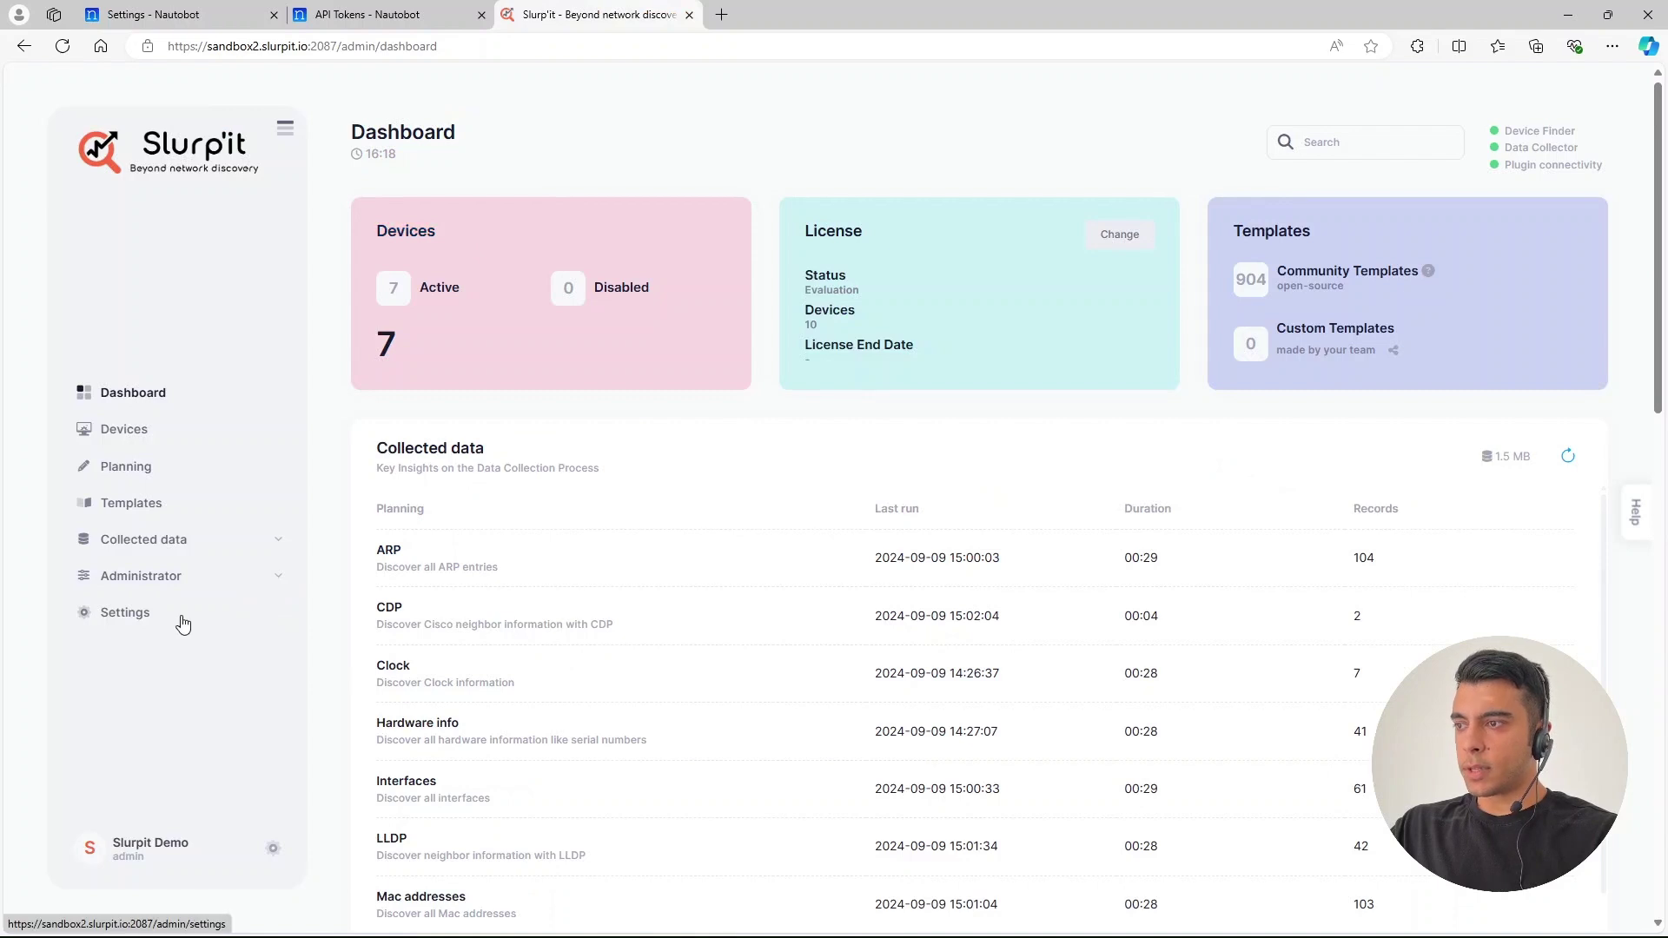
{"action": "left_click", "coordinate": [153, 614]}
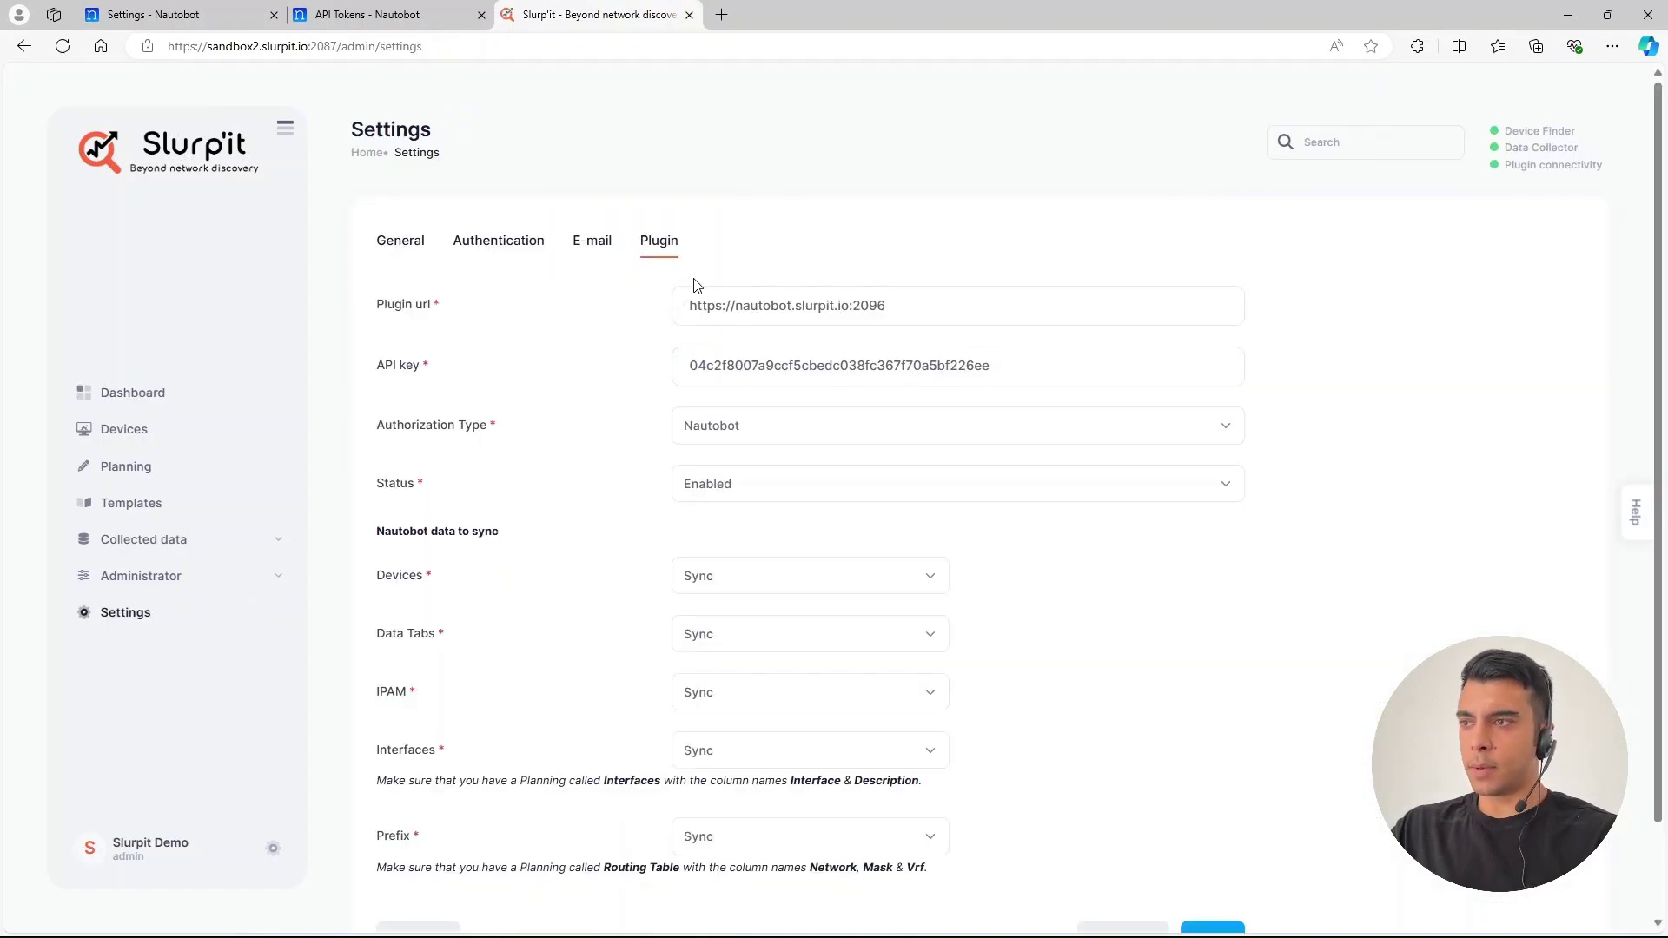
{"action": "left_click_drag", "start_coordinate": [927, 304], "coordinate": [674, 304]}
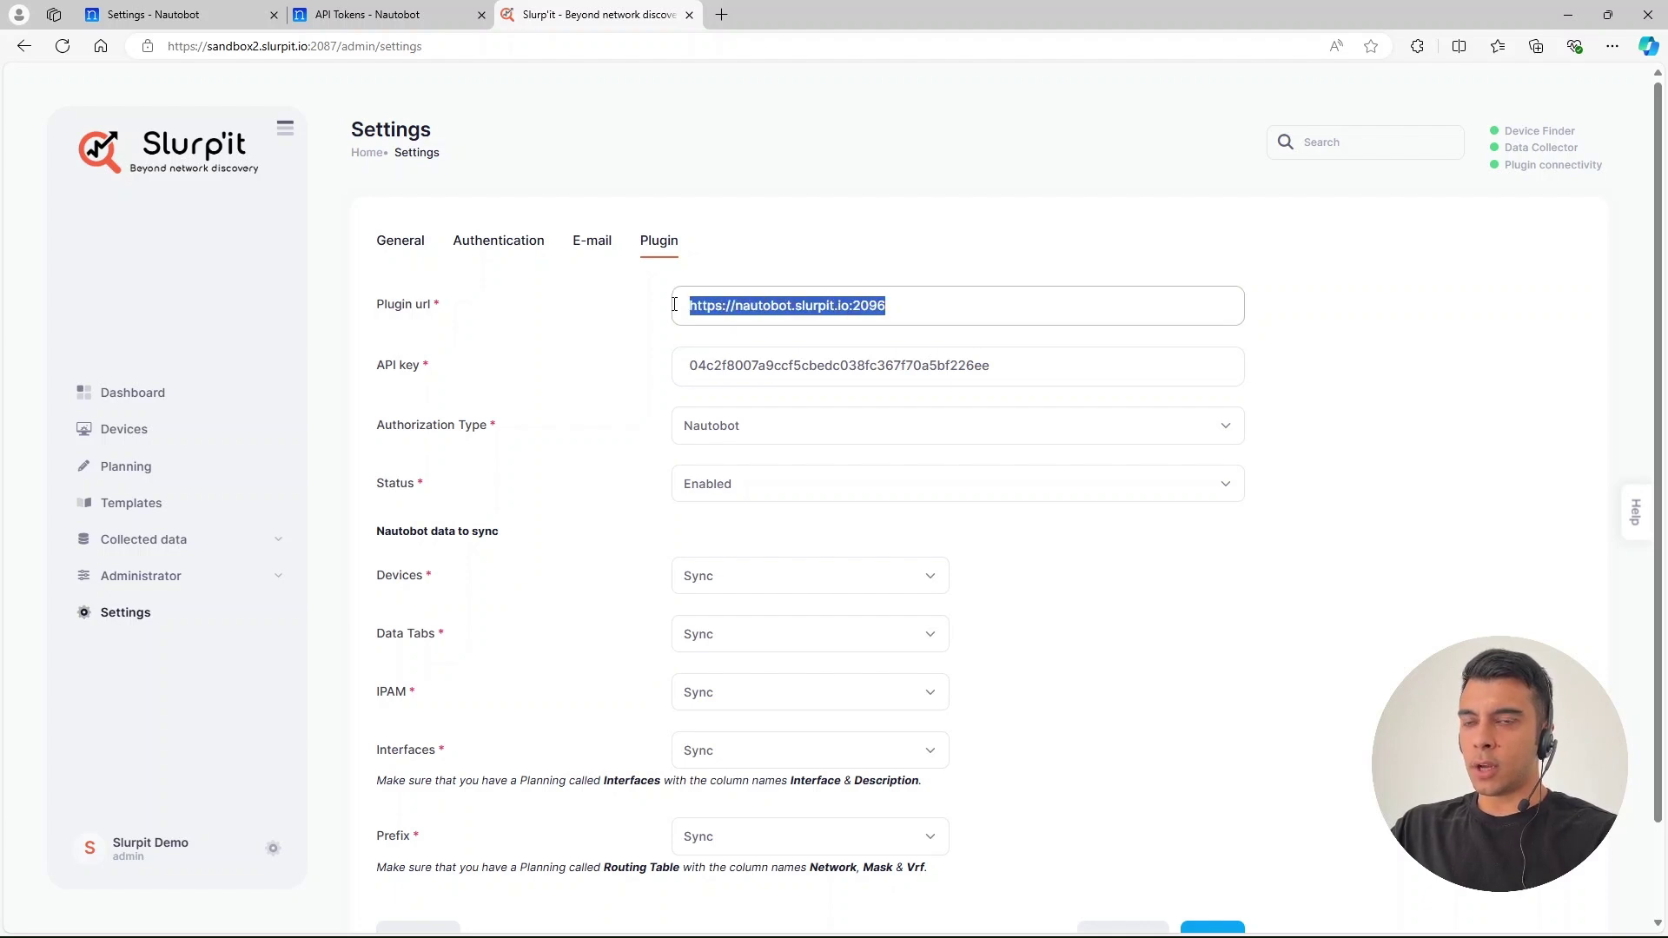
{"action": "left_click_drag", "start_coordinate": [990, 365], "coordinate": [614, 369]}
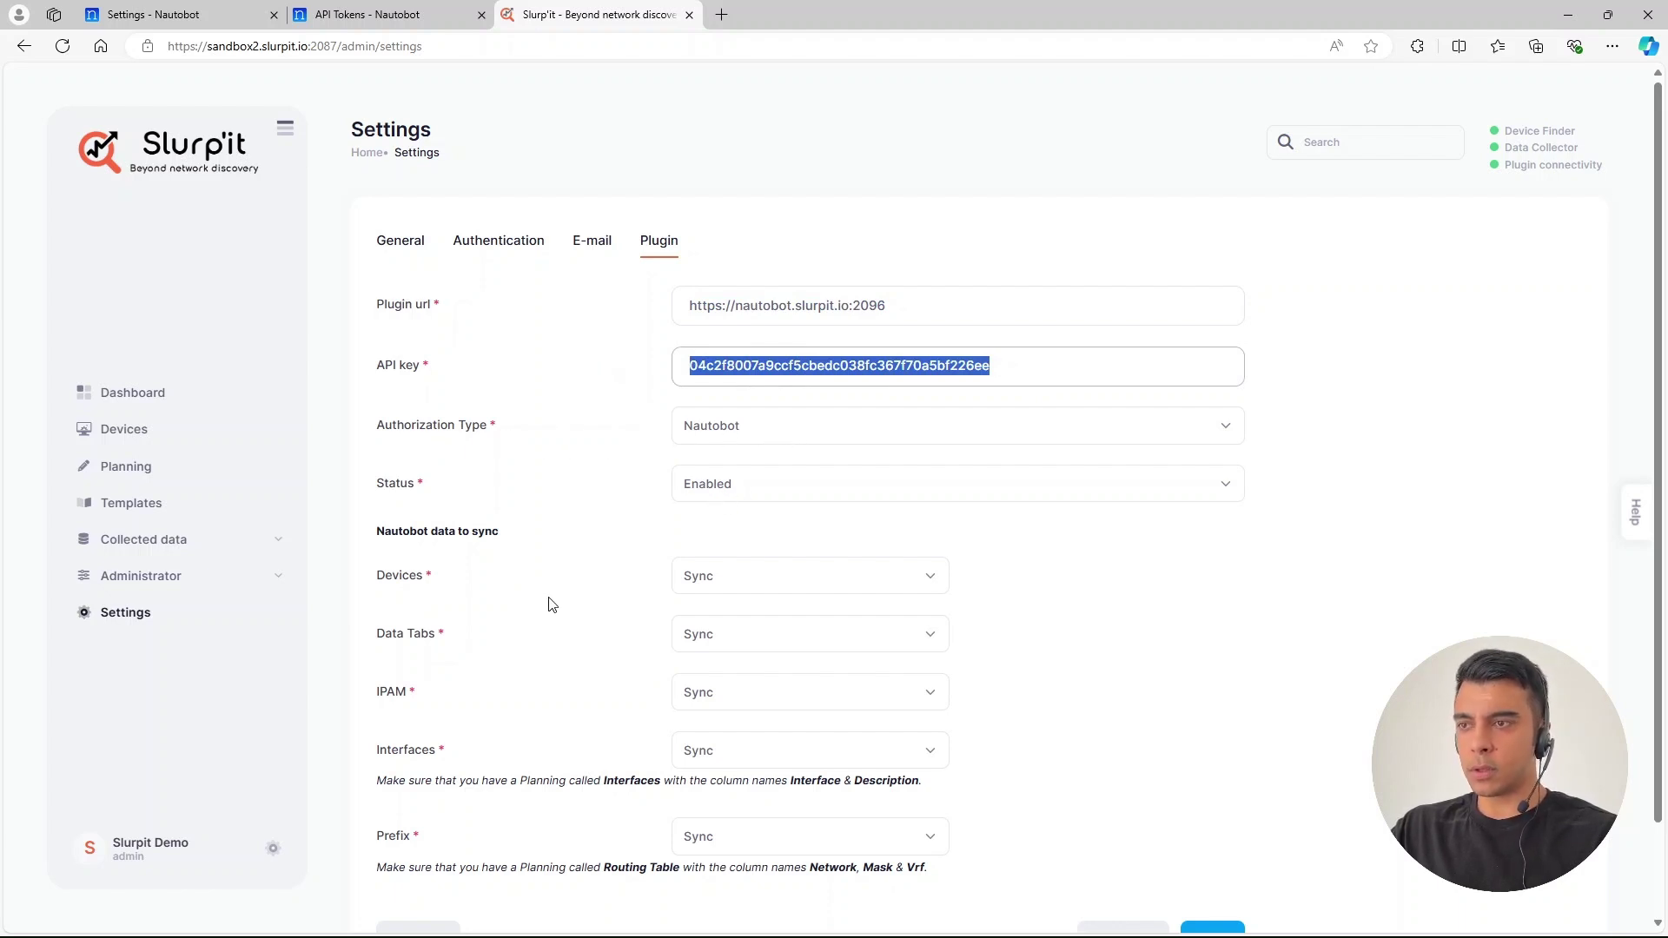
Step: Examine the Nautobot data to sync options for Devices, Data Tabs, IPAM, Interfaces and Prefix
{"action": "scroll", "coordinate": [534, 634], "scroll_direction": "down", "scroll_amount": 1}
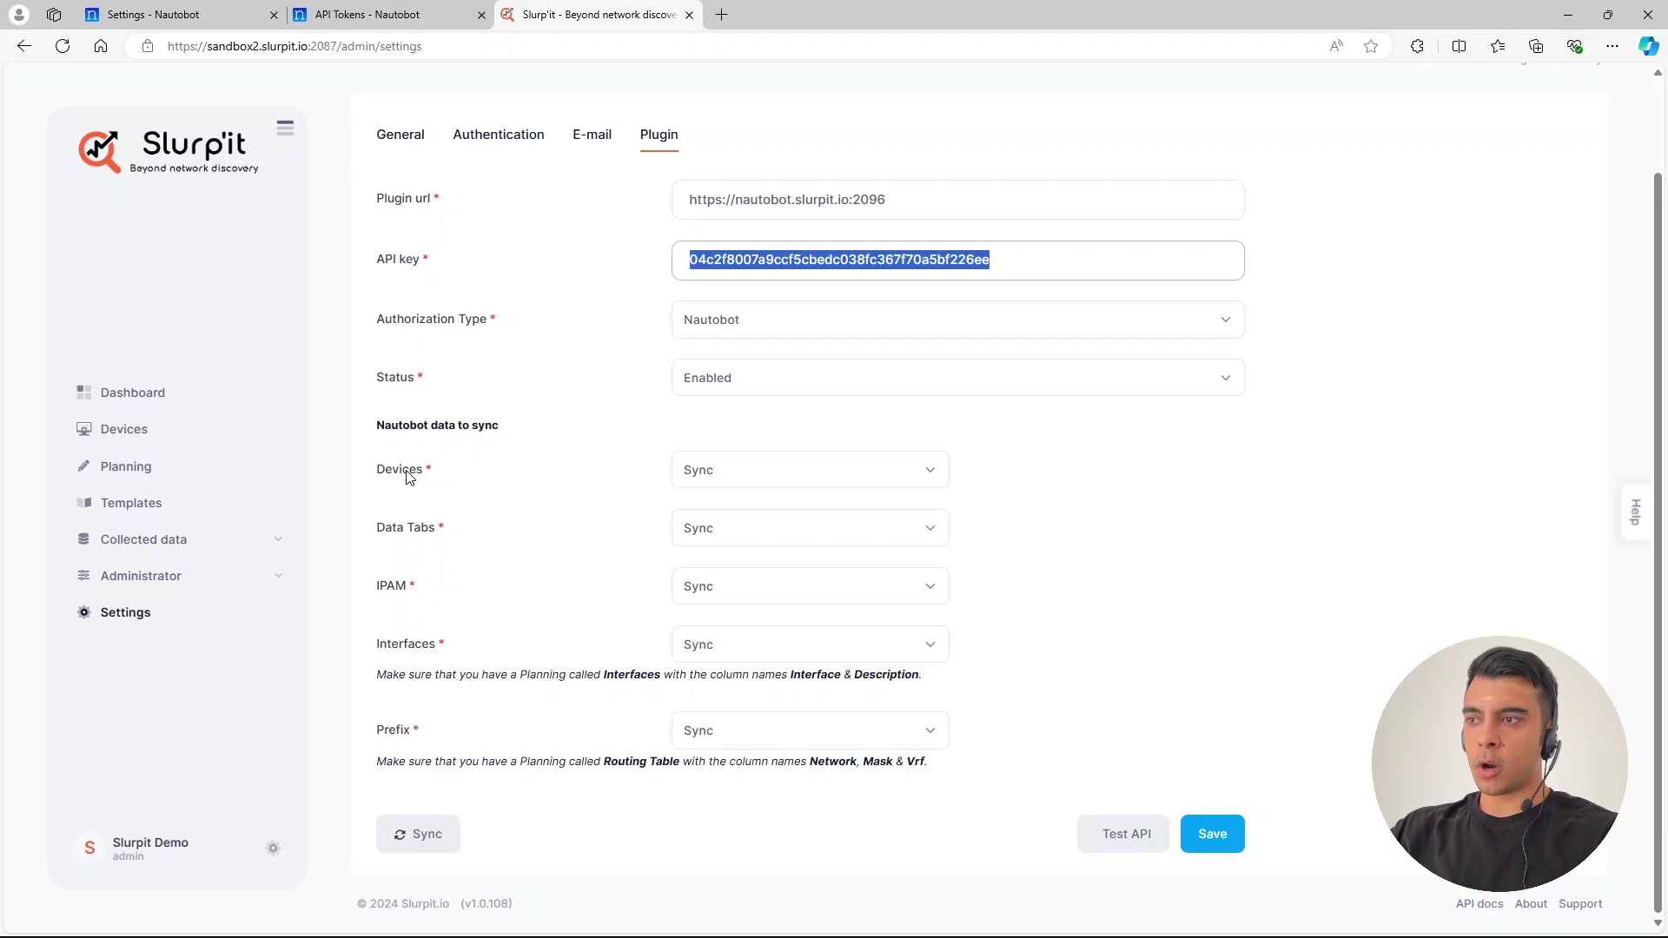
{"action": "double_click", "coordinate": [405, 471]}
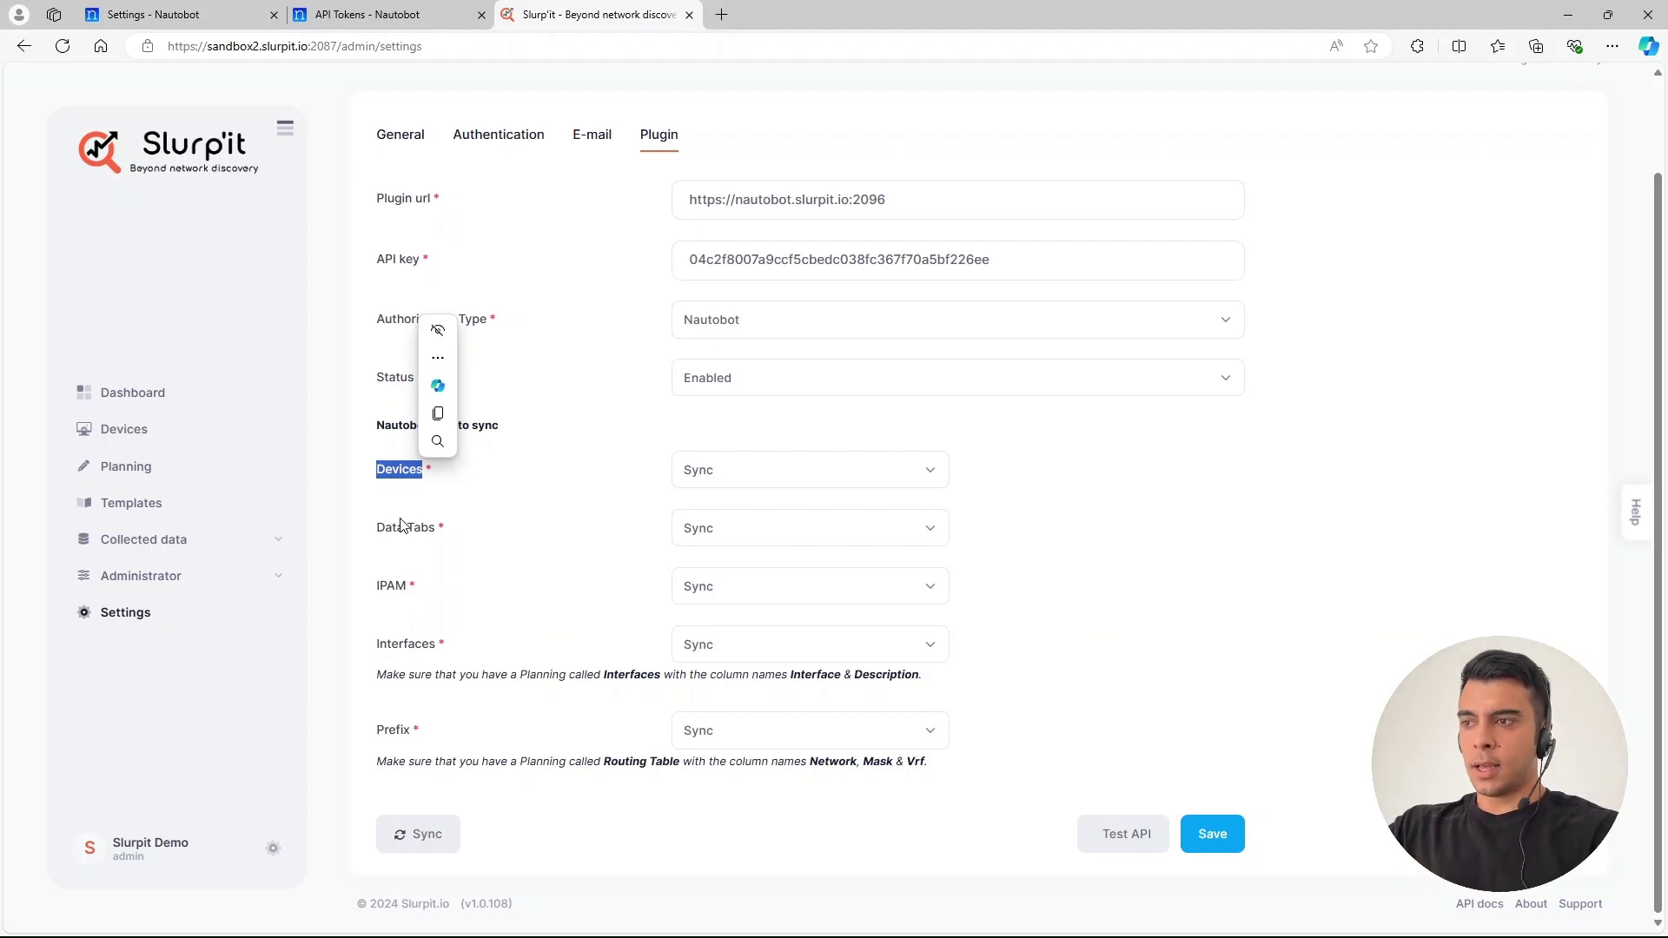
{"action": "left_click_drag", "start_coordinate": [377, 527], "coordinate": [438, 538]}
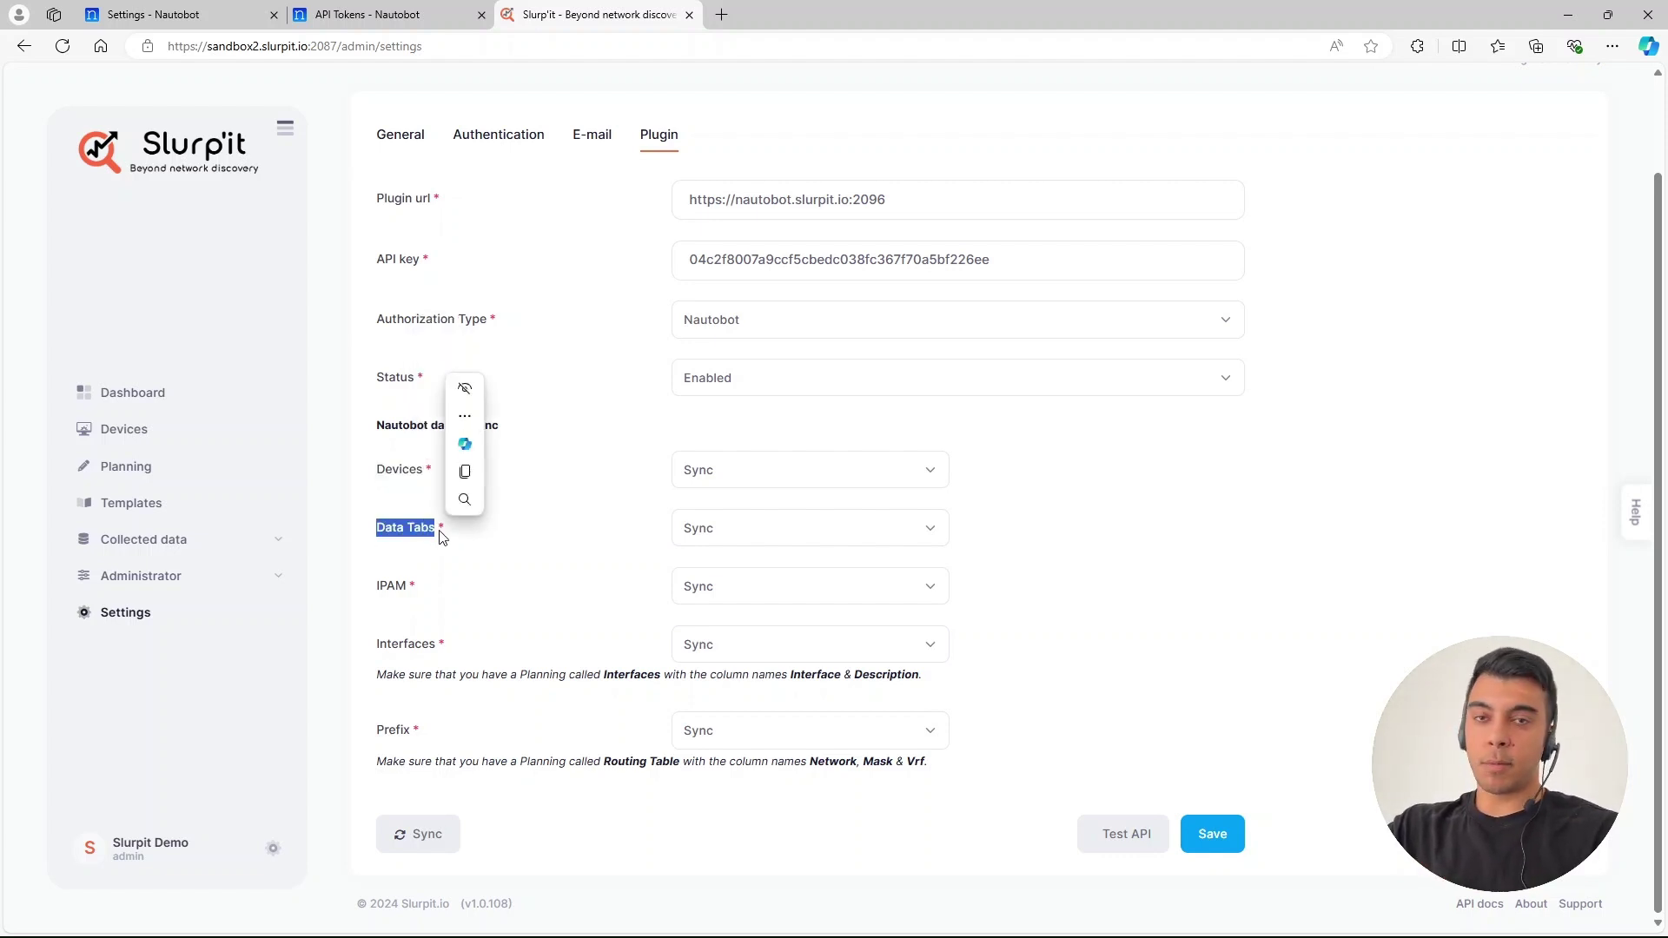
{"action": "double_click", "coordinate": [395, 586]}
{"action": "double_click", "coordinate": [405, 644]}
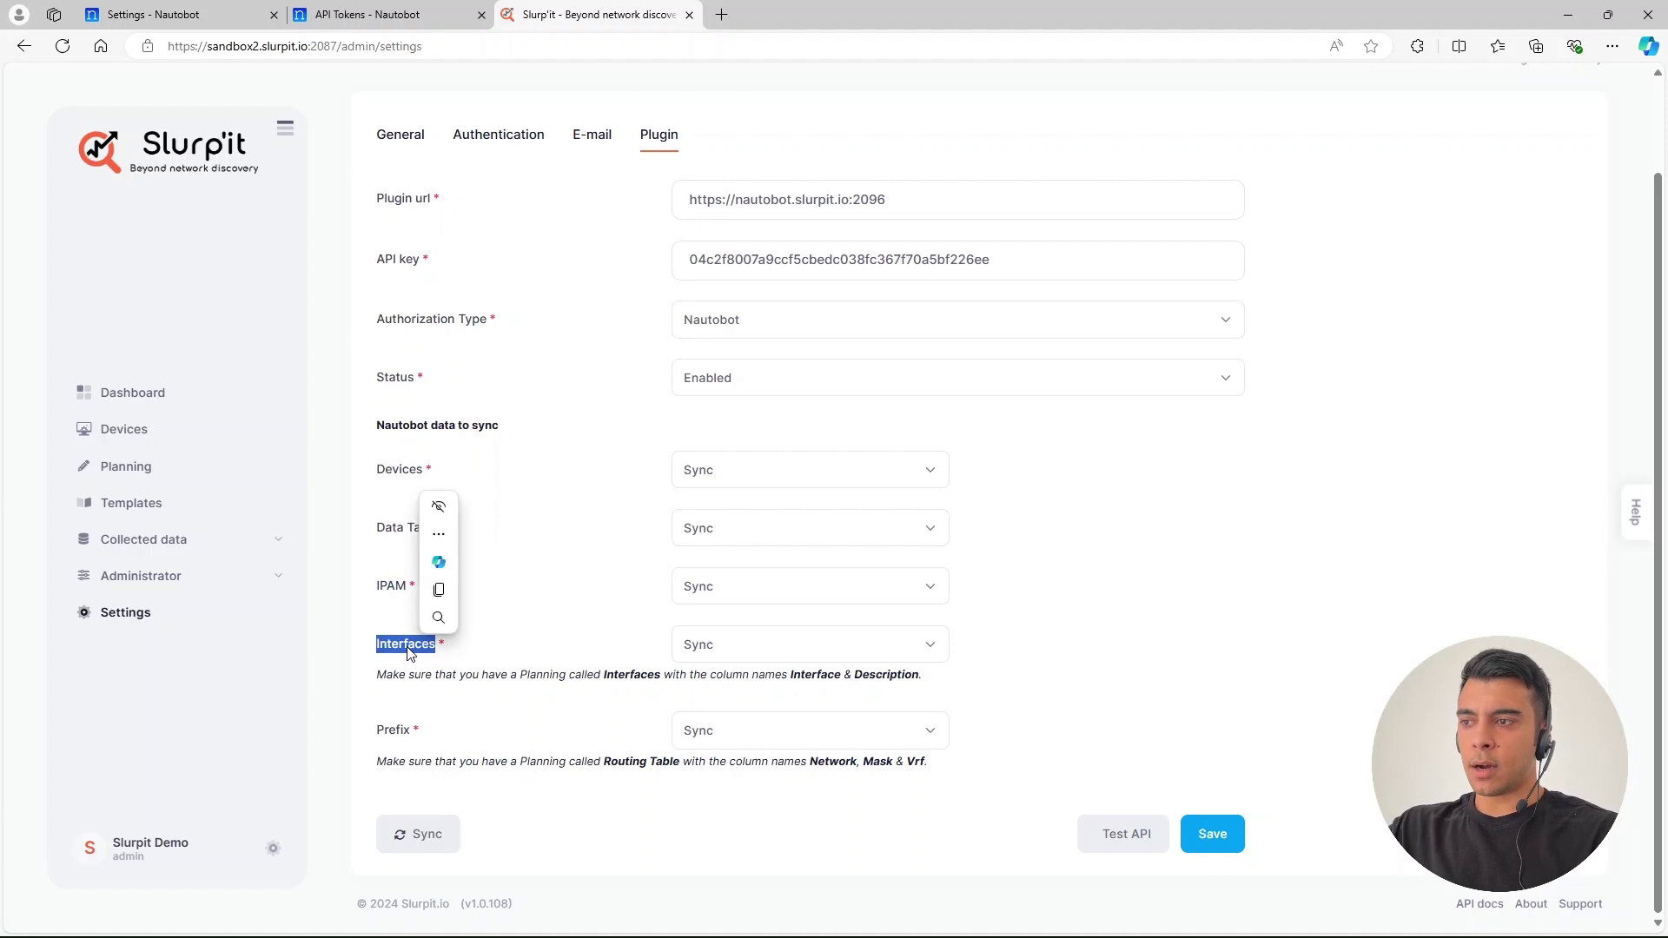
{"action": "double_click", "coordinate": [388, 734]}
{"action": "left_click", "coordinate": [521, 736]}
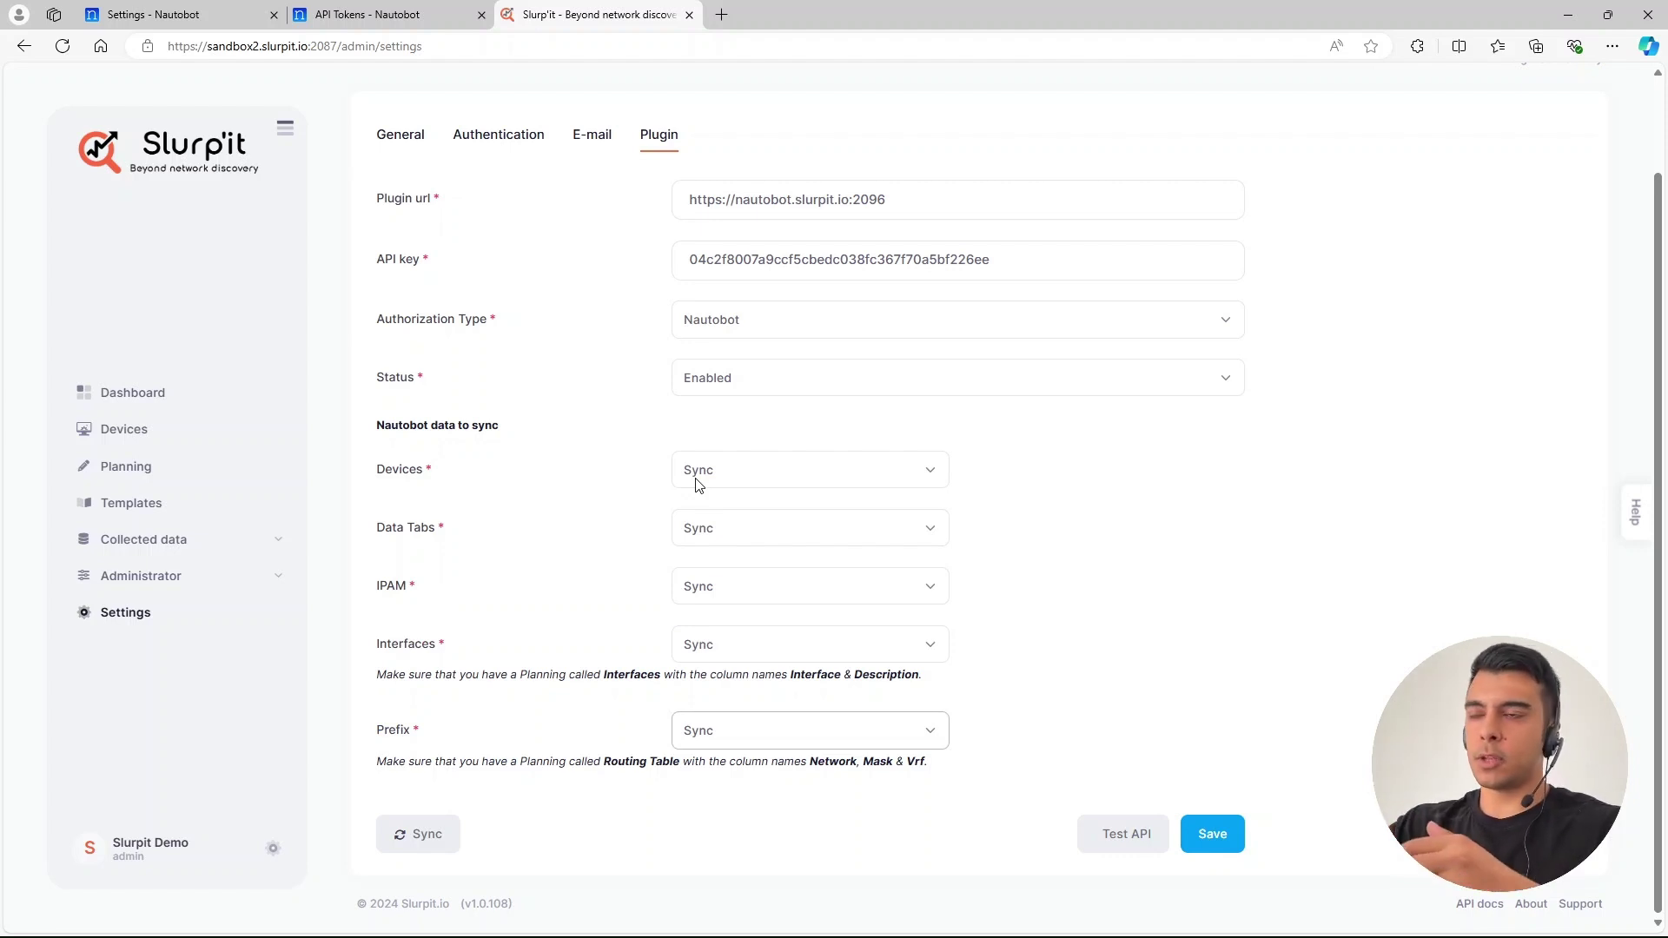
{"action": "left_click", "coordinate": [737, 850]}
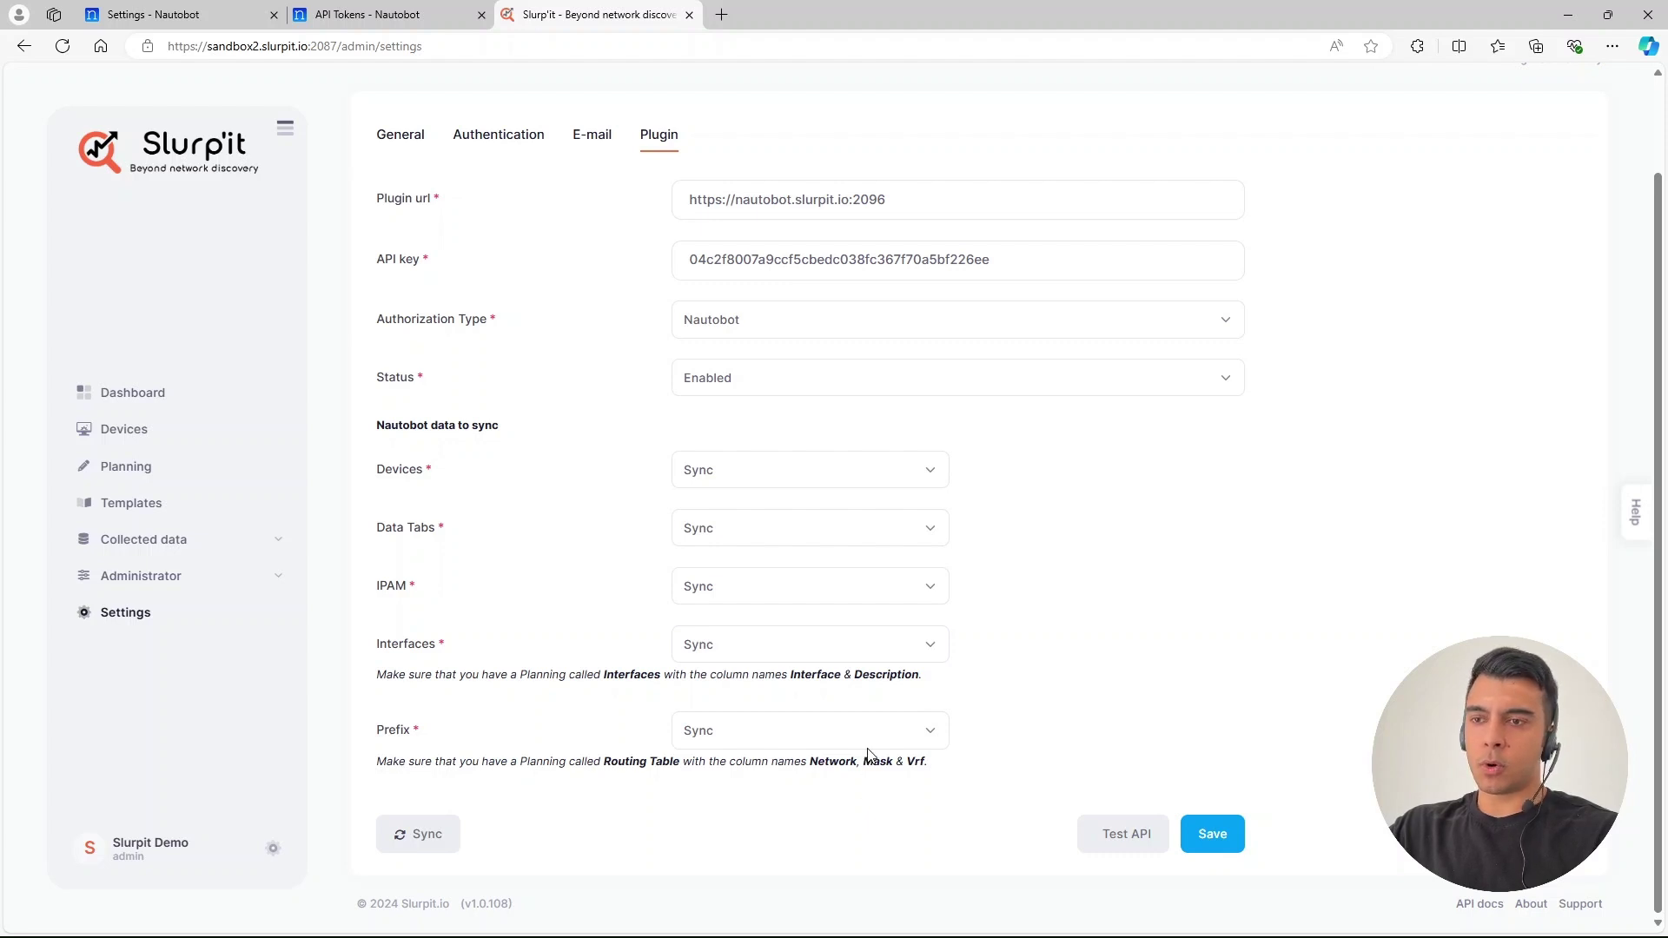
Step: Test the API connection to the Nautobot plugin URL and save the plugin settings
{"action": "left_click", "coordinate": [1120, 836]}
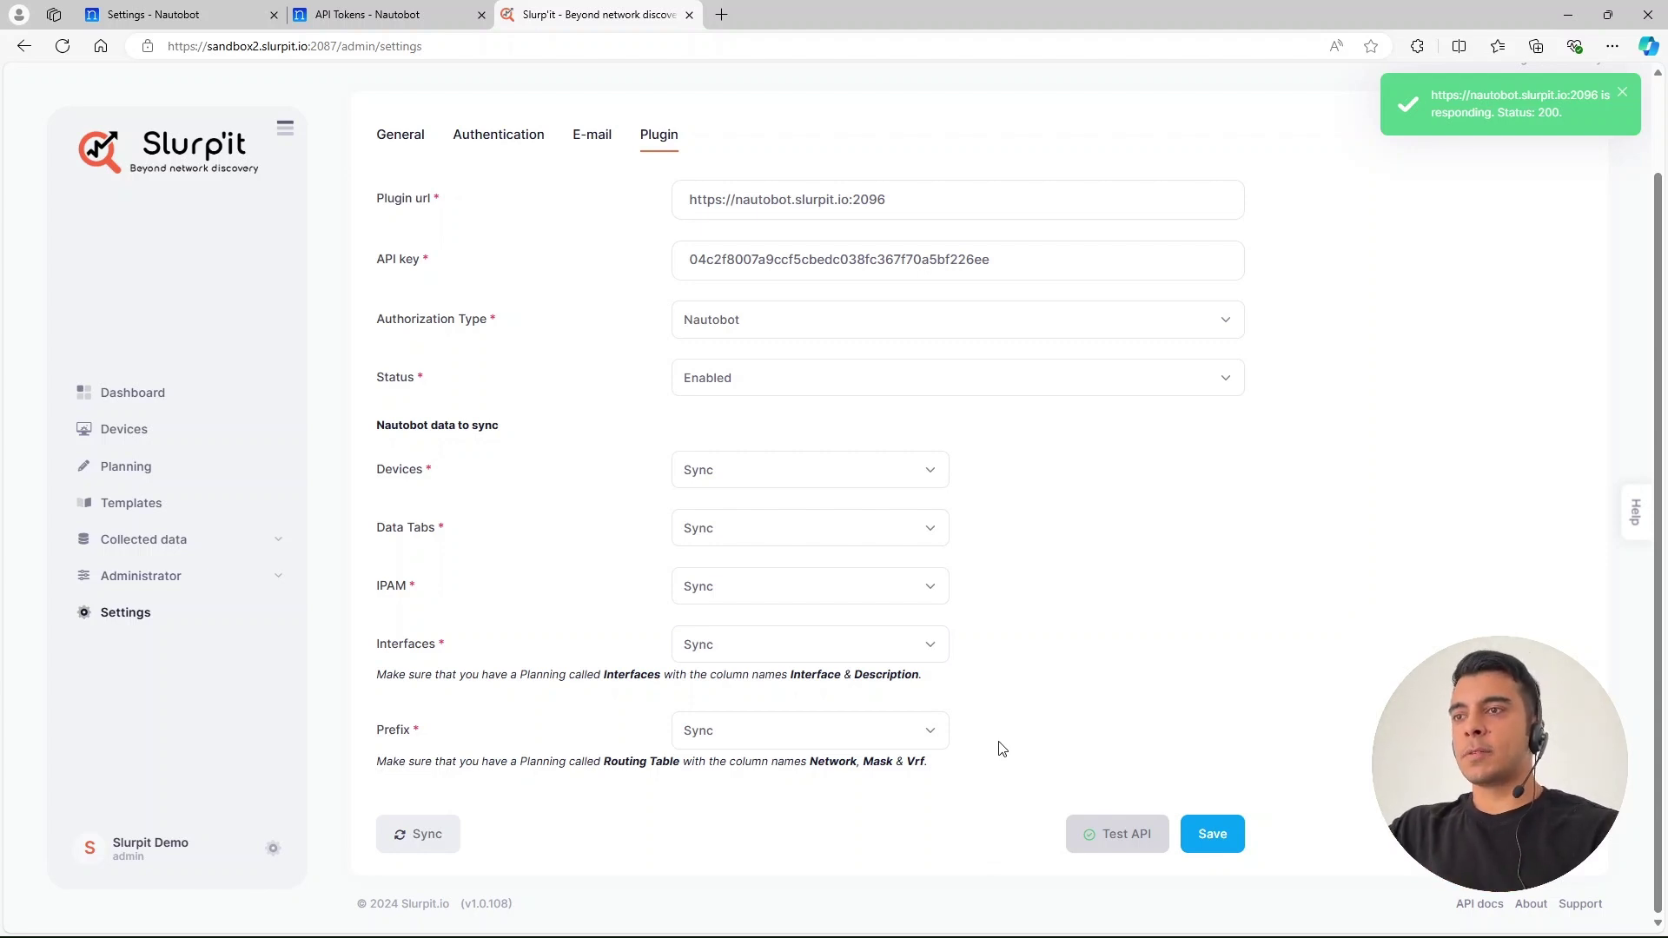
{"action": "left_click_drag", "start_coordinate": [1038, 199], "coordinate": [614, 212]}
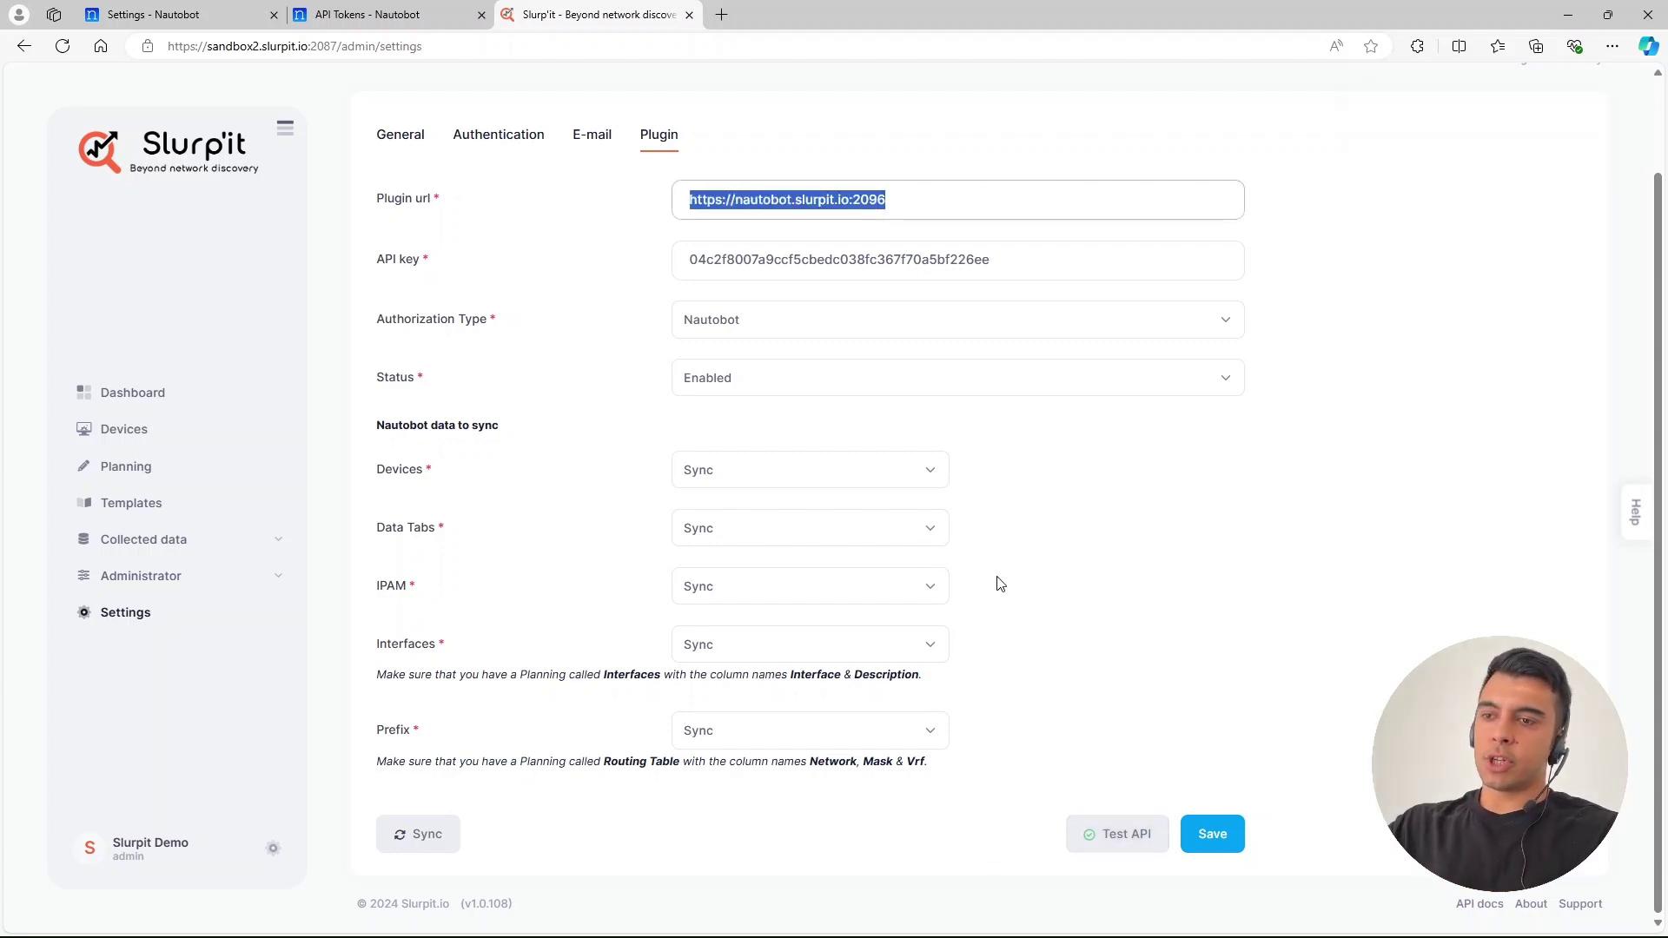
{"action": "left_click", "coordinate": [1227, 843]}
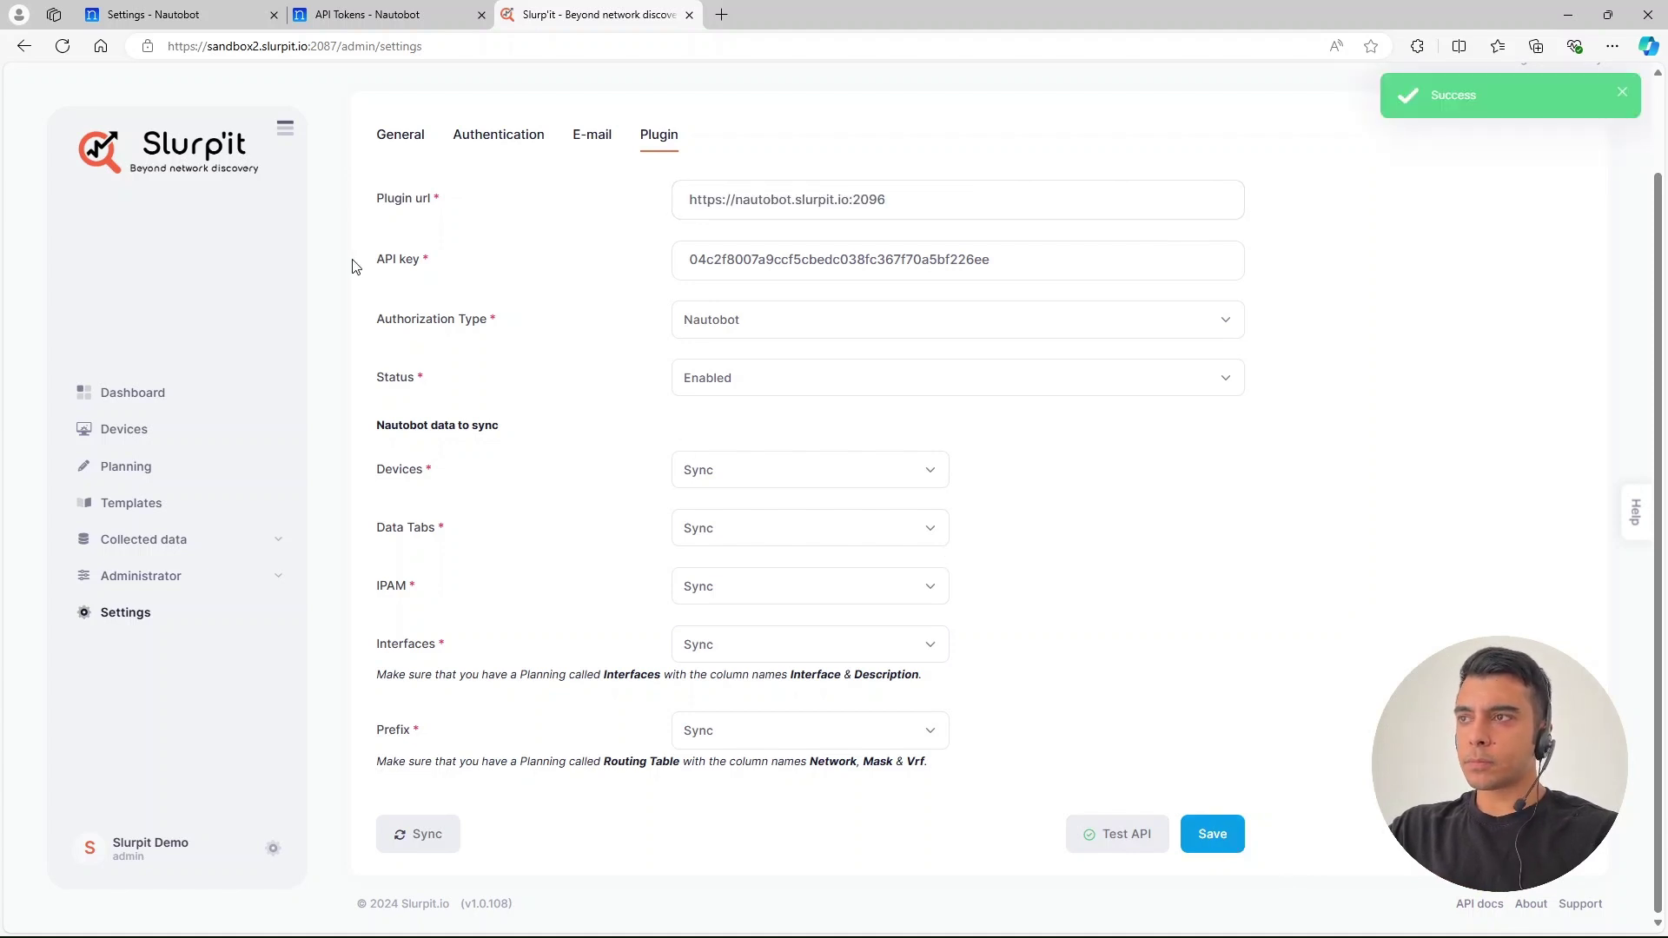
Step: Switch to Nautobot, review the data synchronization modes and select BOTH
{"action": "left_click", "coordinate": [193, 9]}
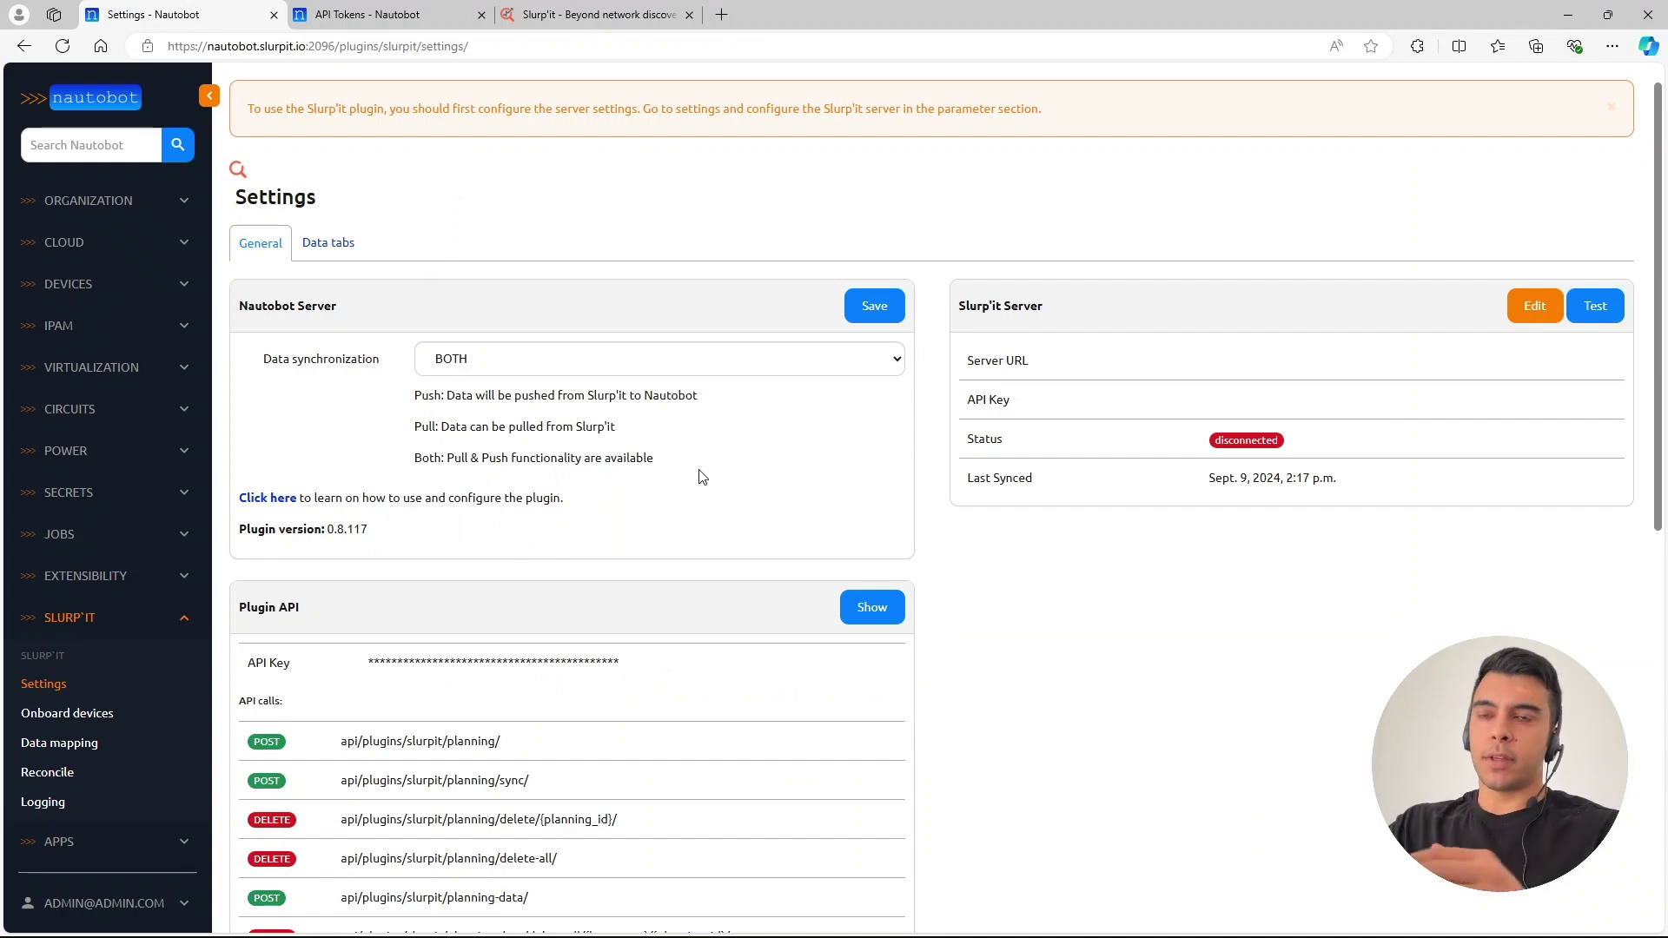
{"action": "left_click", "coordinate": [507, 359]}
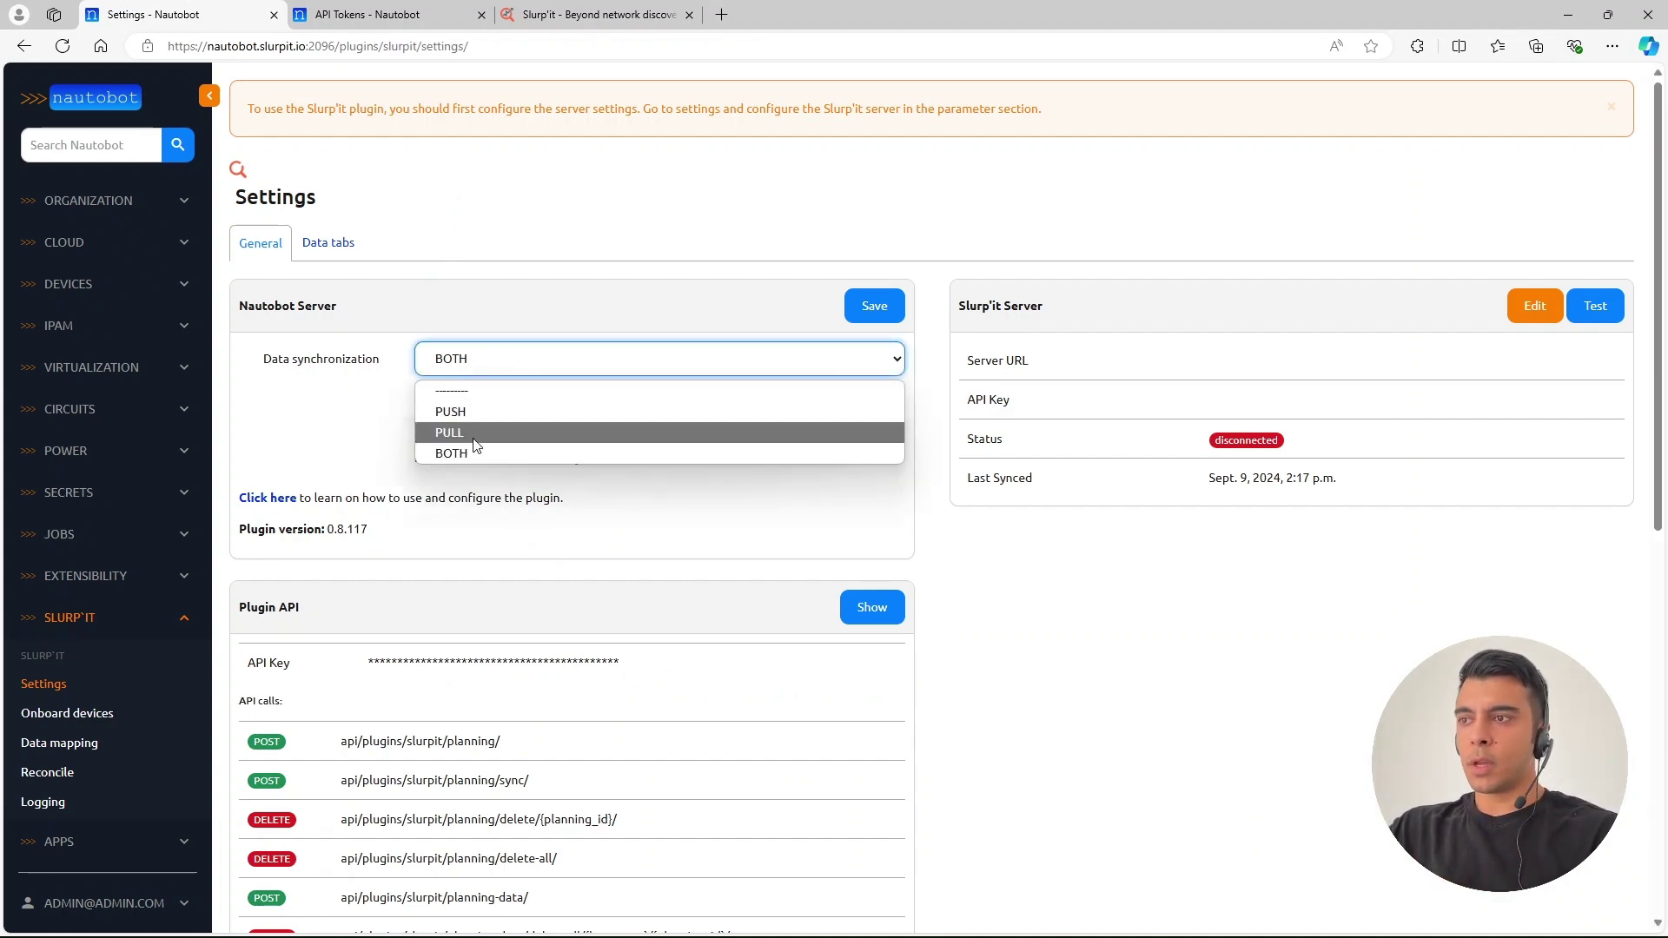
{"action": "left_click", "coordinate": [523, 363]}
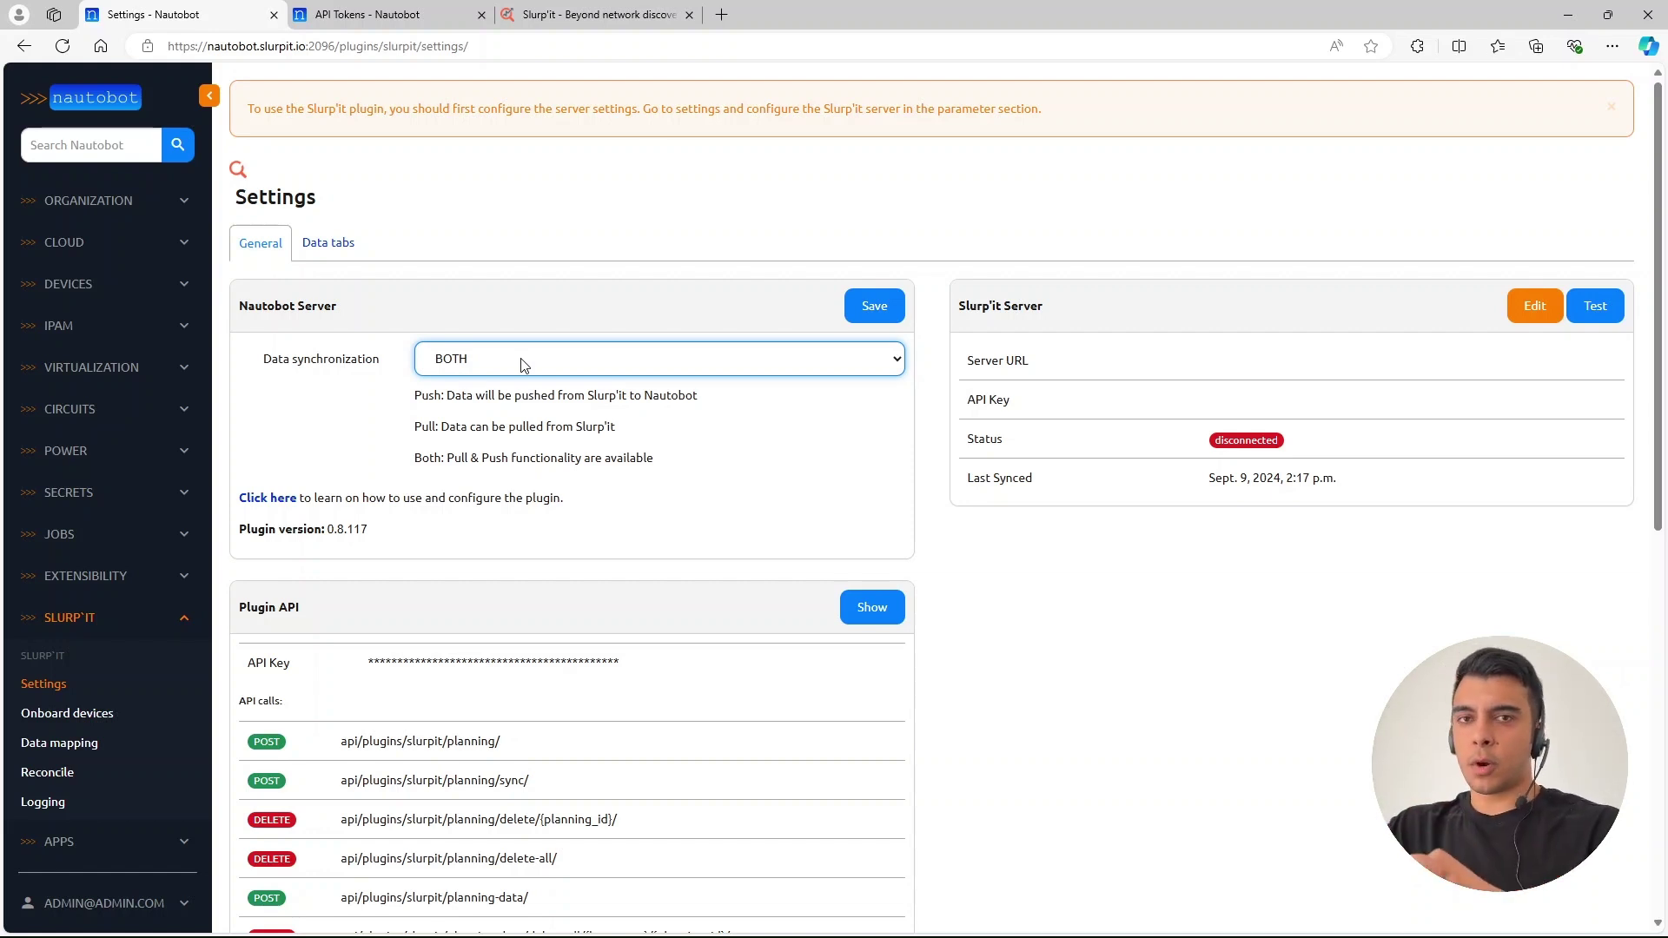
{"action": "left_click", "coordinate": [497, 361]}
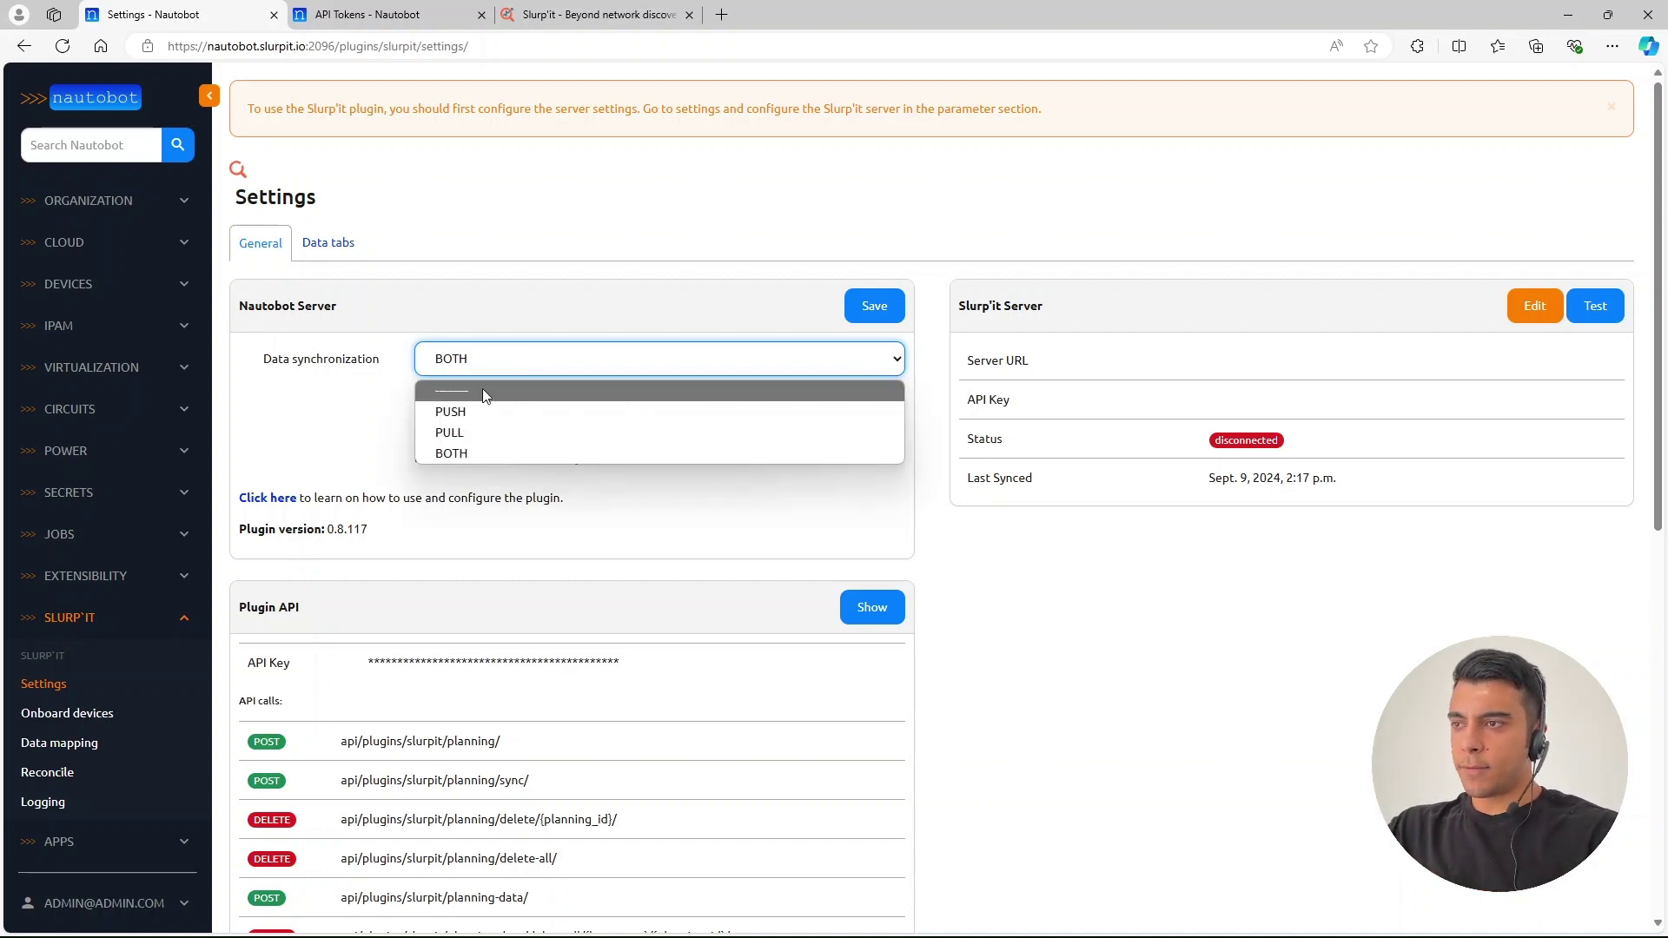
{"action": "left_click", "coordinate": [465, 453]}
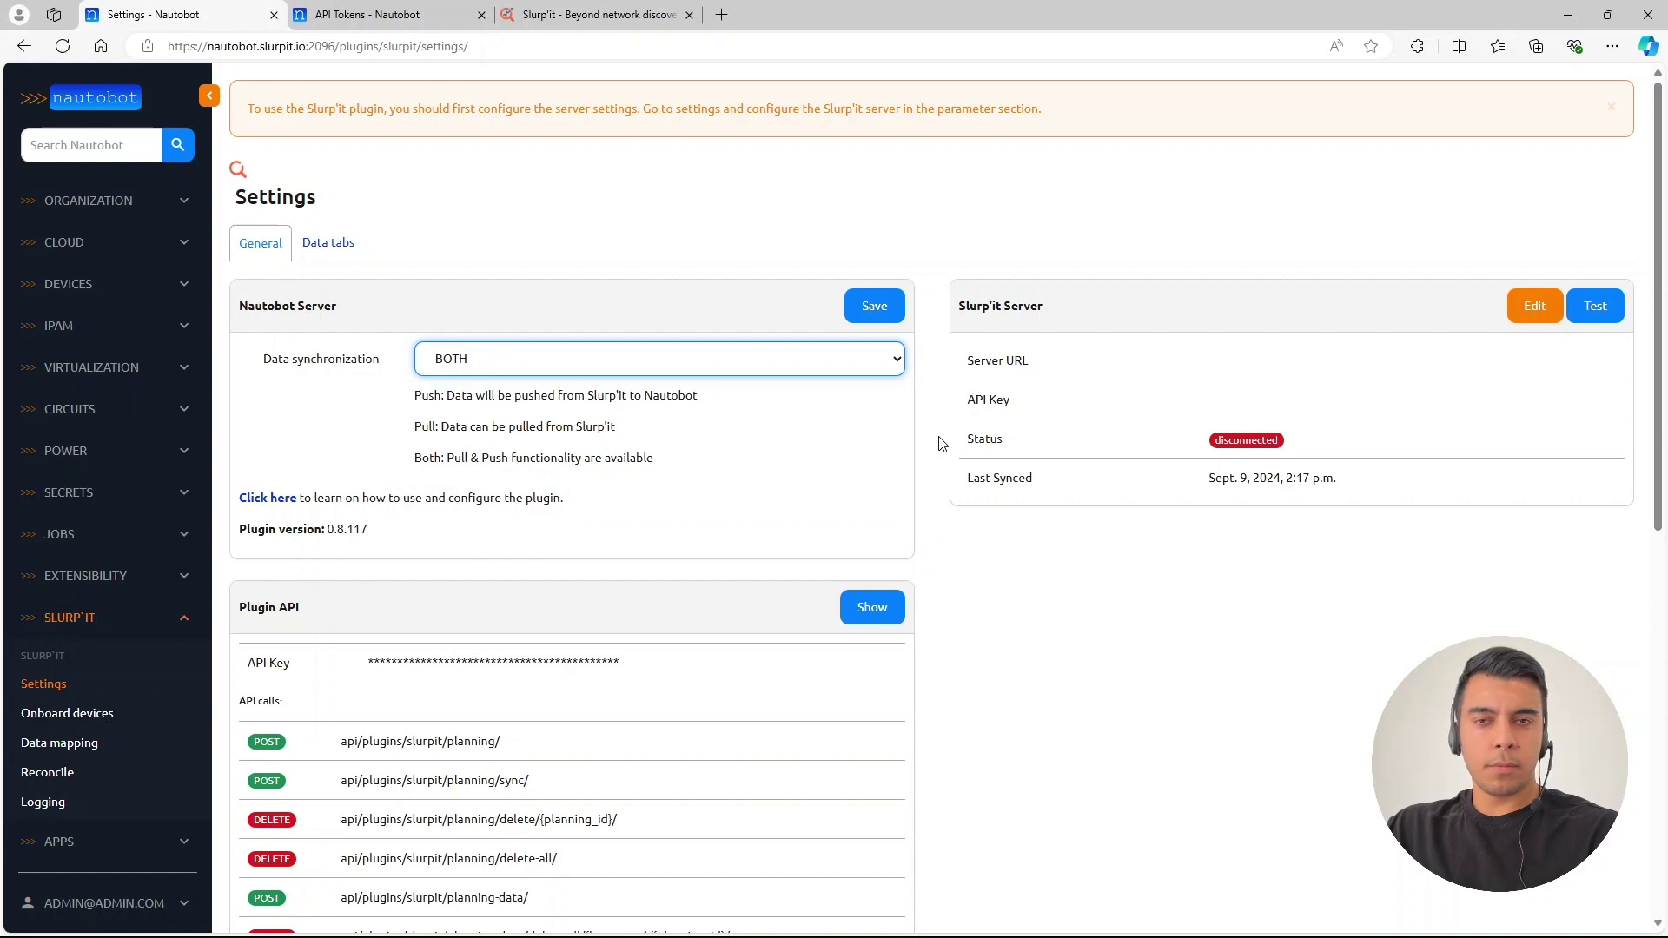
{"action": "left_click_drag", "start_coordinate": [1047, 309], "coordinate": [959, 306]}
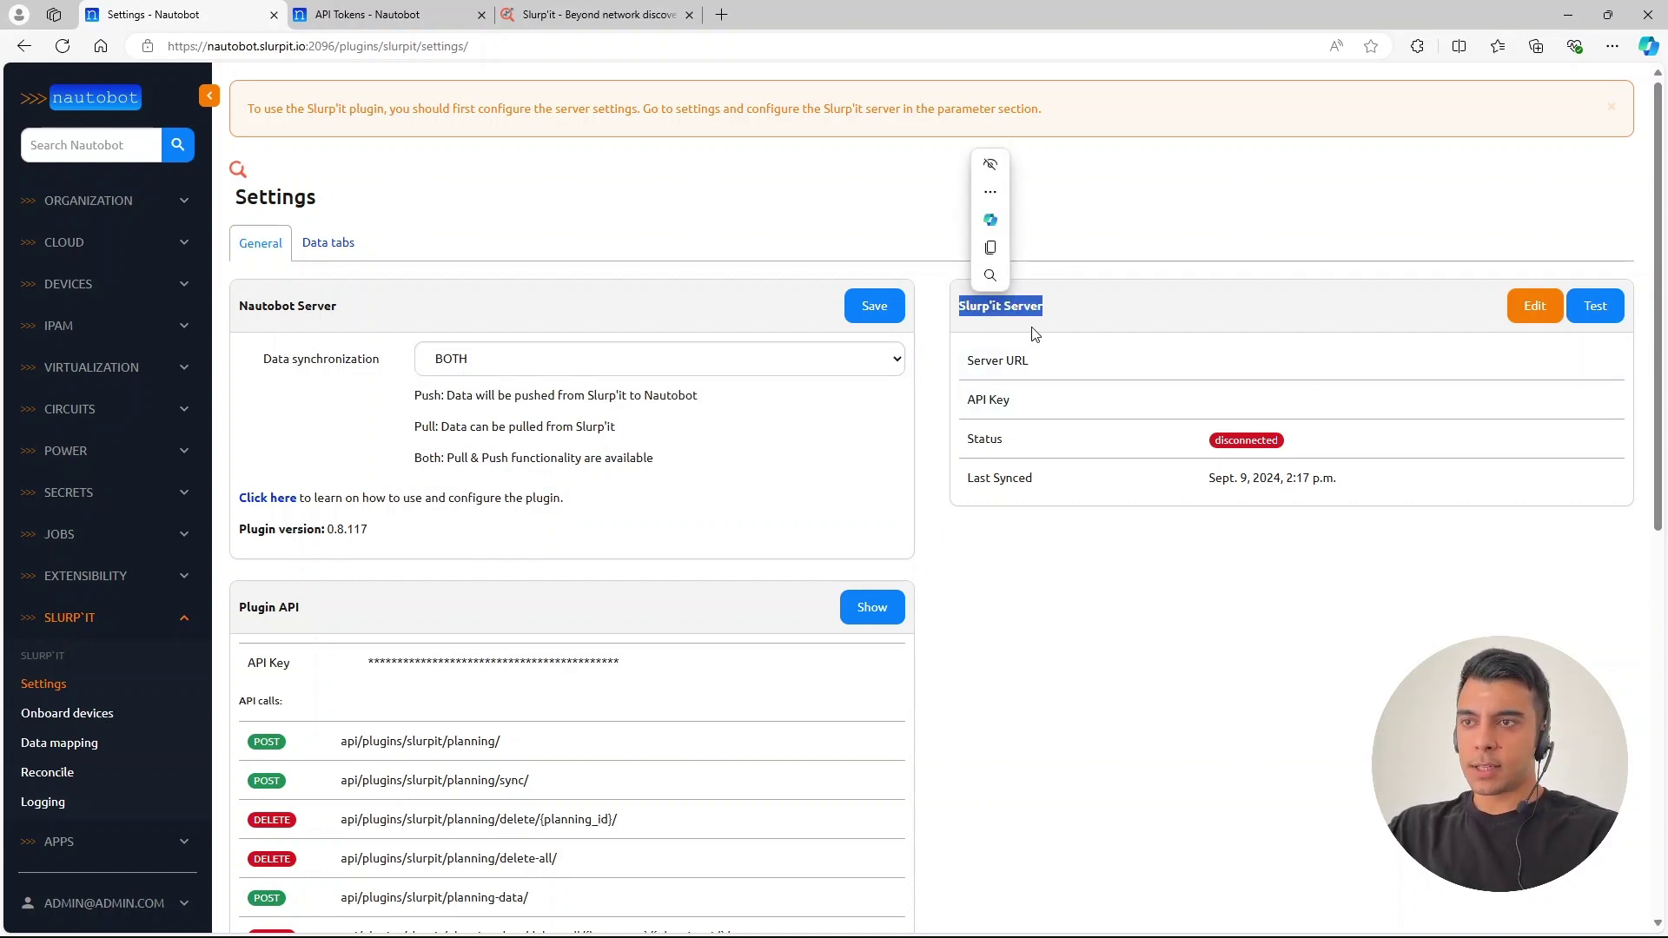
{"action": "left_click", "coordinate": [1532, 309]}
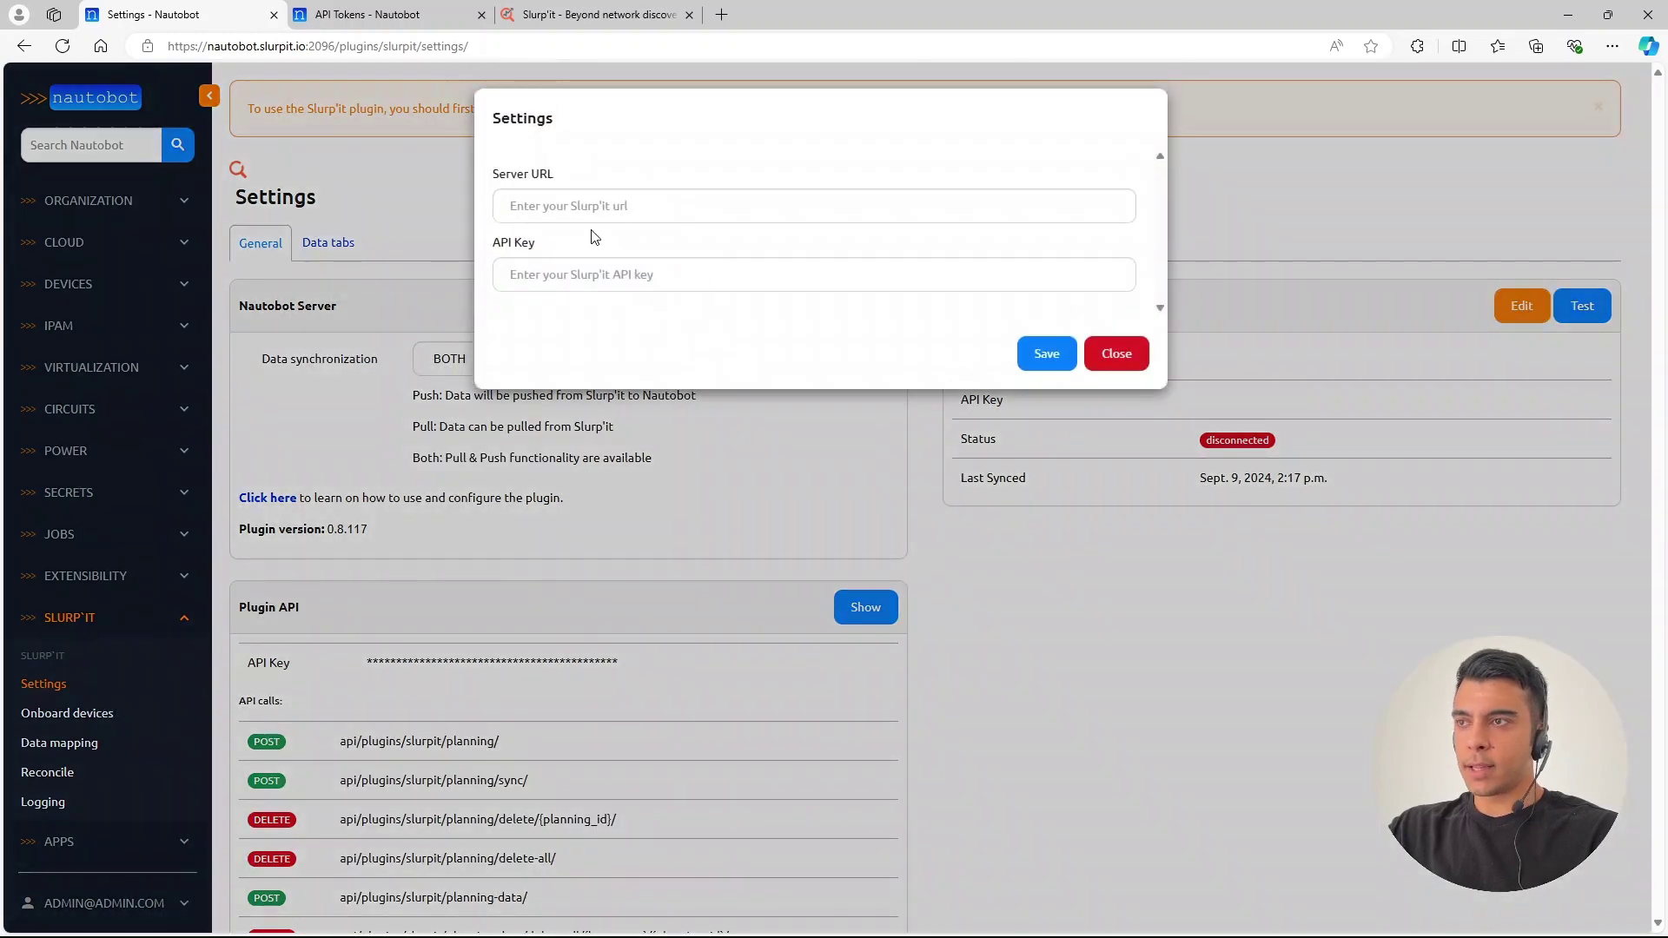
{"action": "left_click", "coordinate": [549, 26]}
{"action": "left_click_drag", "start_coordinate": [337, 45], "coordinate": [165, 45]}
{"action": "key", "text": "ctrl+c"}
{"action": "left_click", "coordinate": [174, 15]}
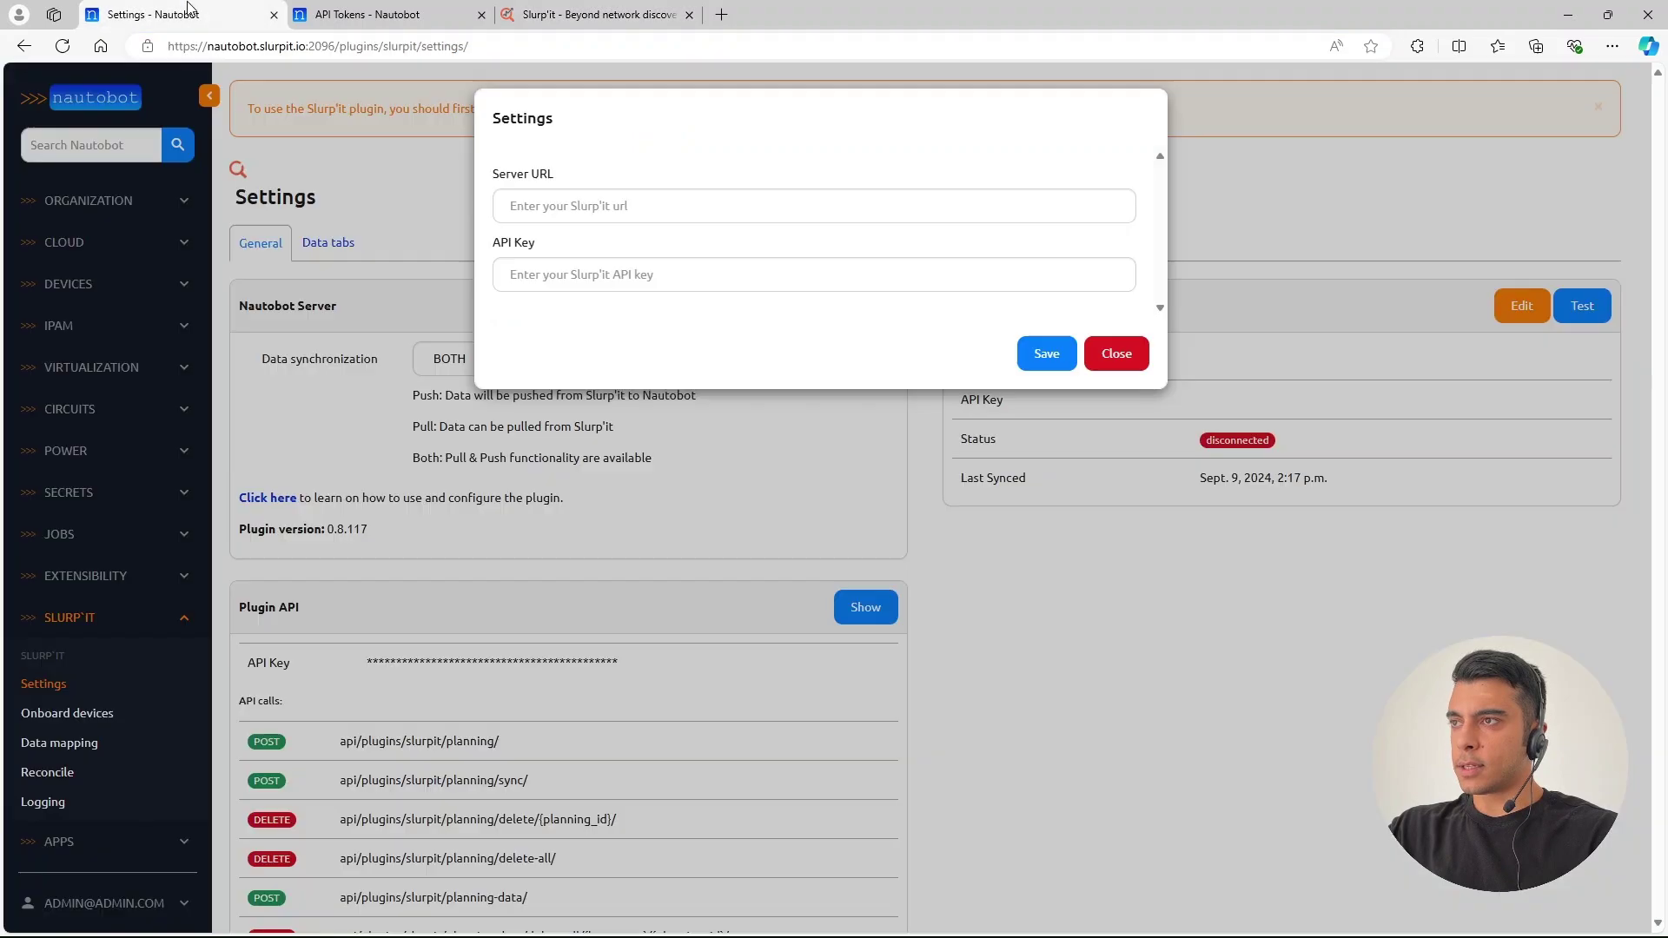
{"action": "left_click", "coordinate": [590, 217]}
{"action": "key", "text": "ctrl+v"}
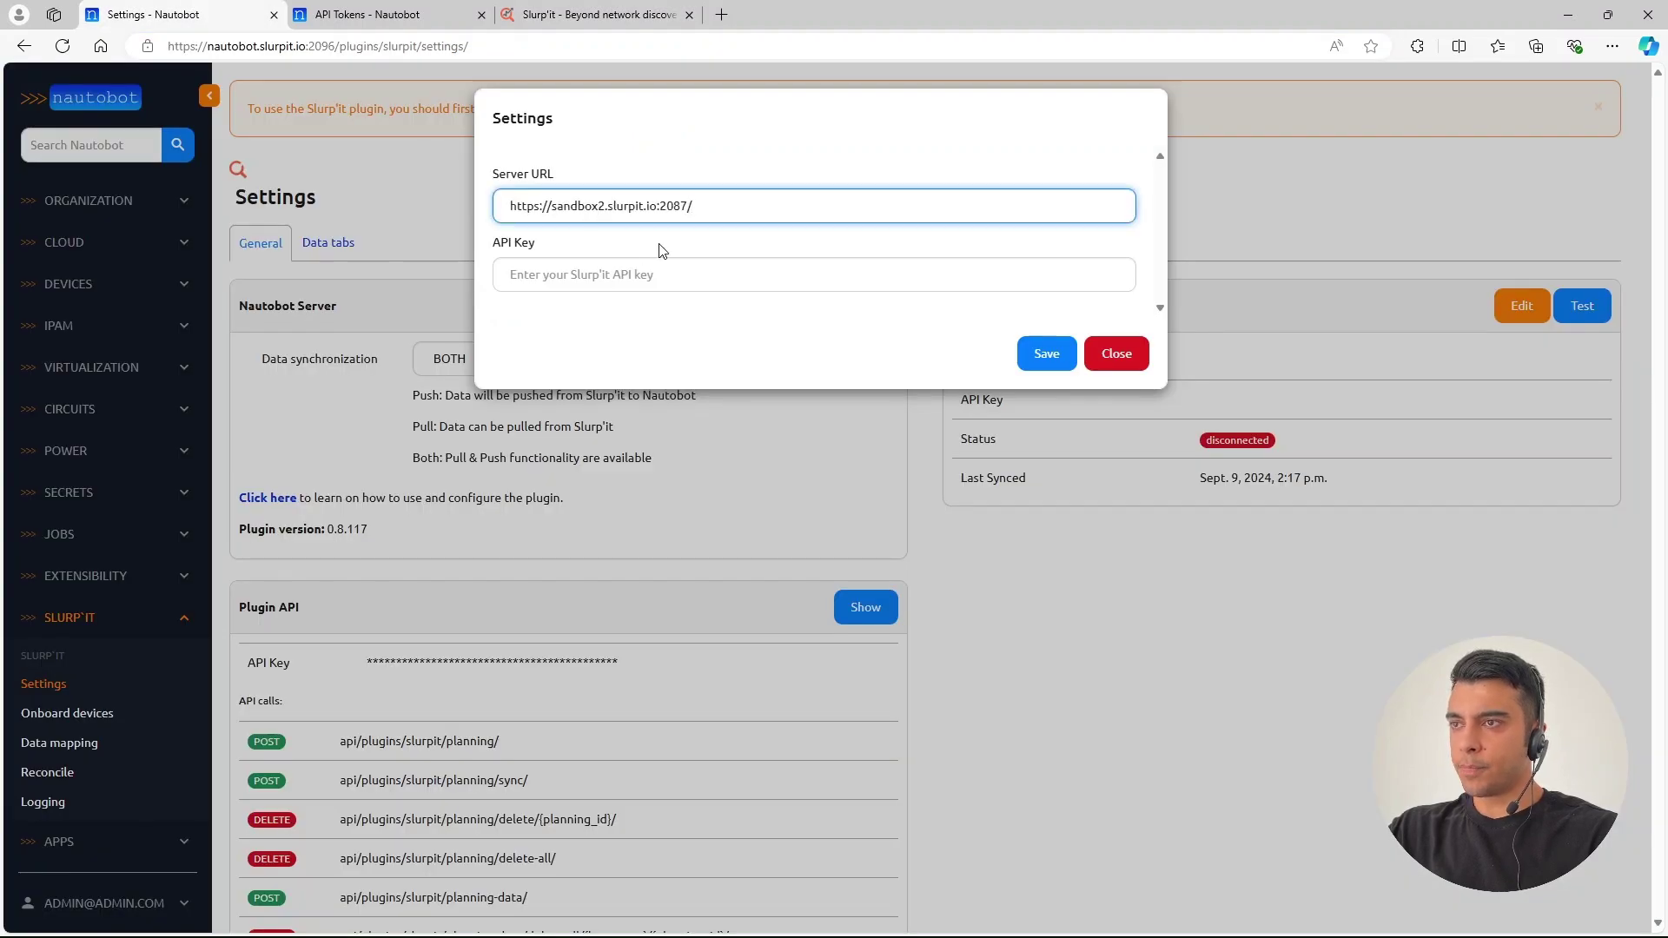
Step: Switch to Slurp'it and copy the key of the nautobot entry from the administrator's API keys
{"action": "left_click", "coordinate": [562, 15]}
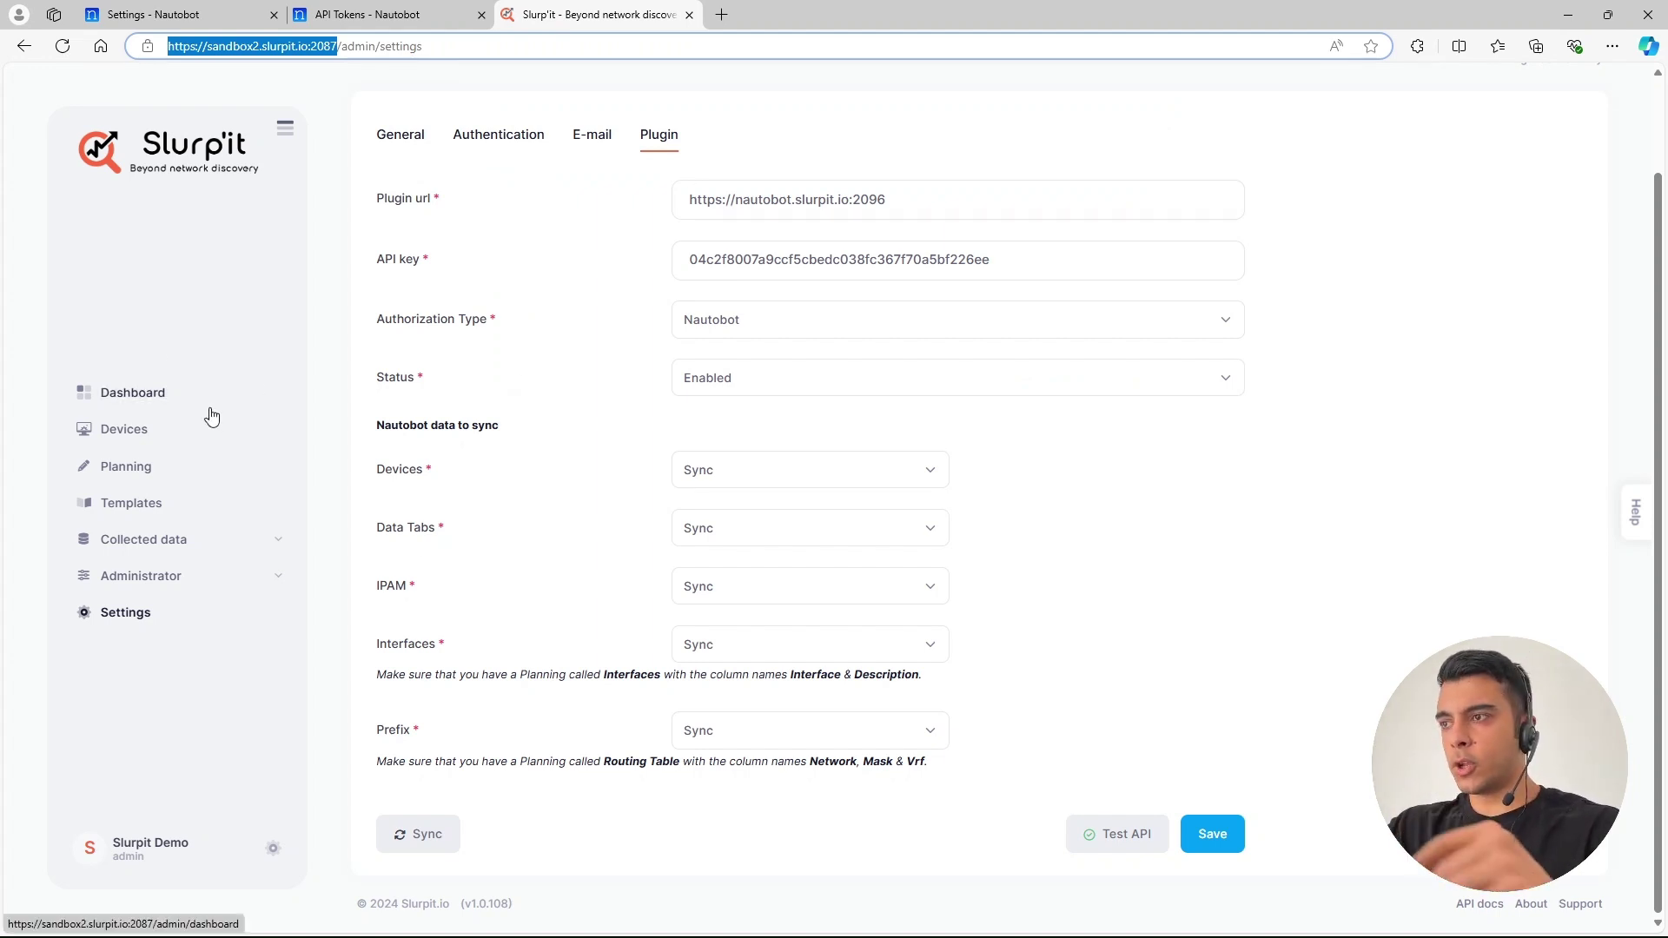
{"action": "left_click", "coordinate": [228, 576]}
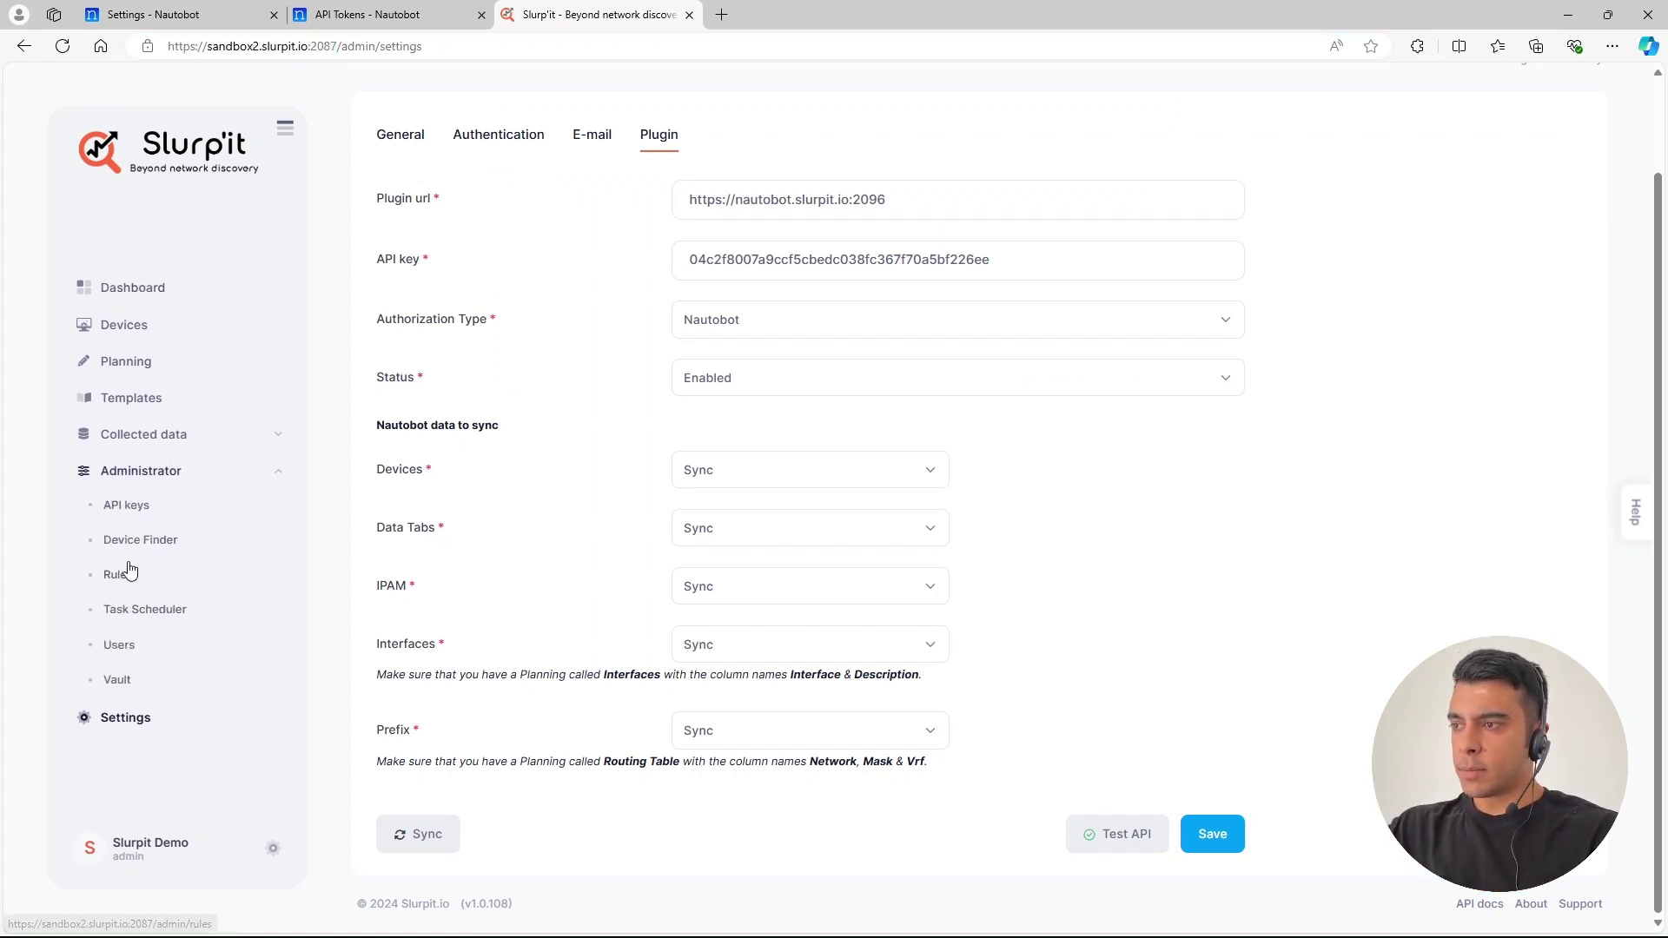
{"action": "left_click", "coordinate": [128, 507]}
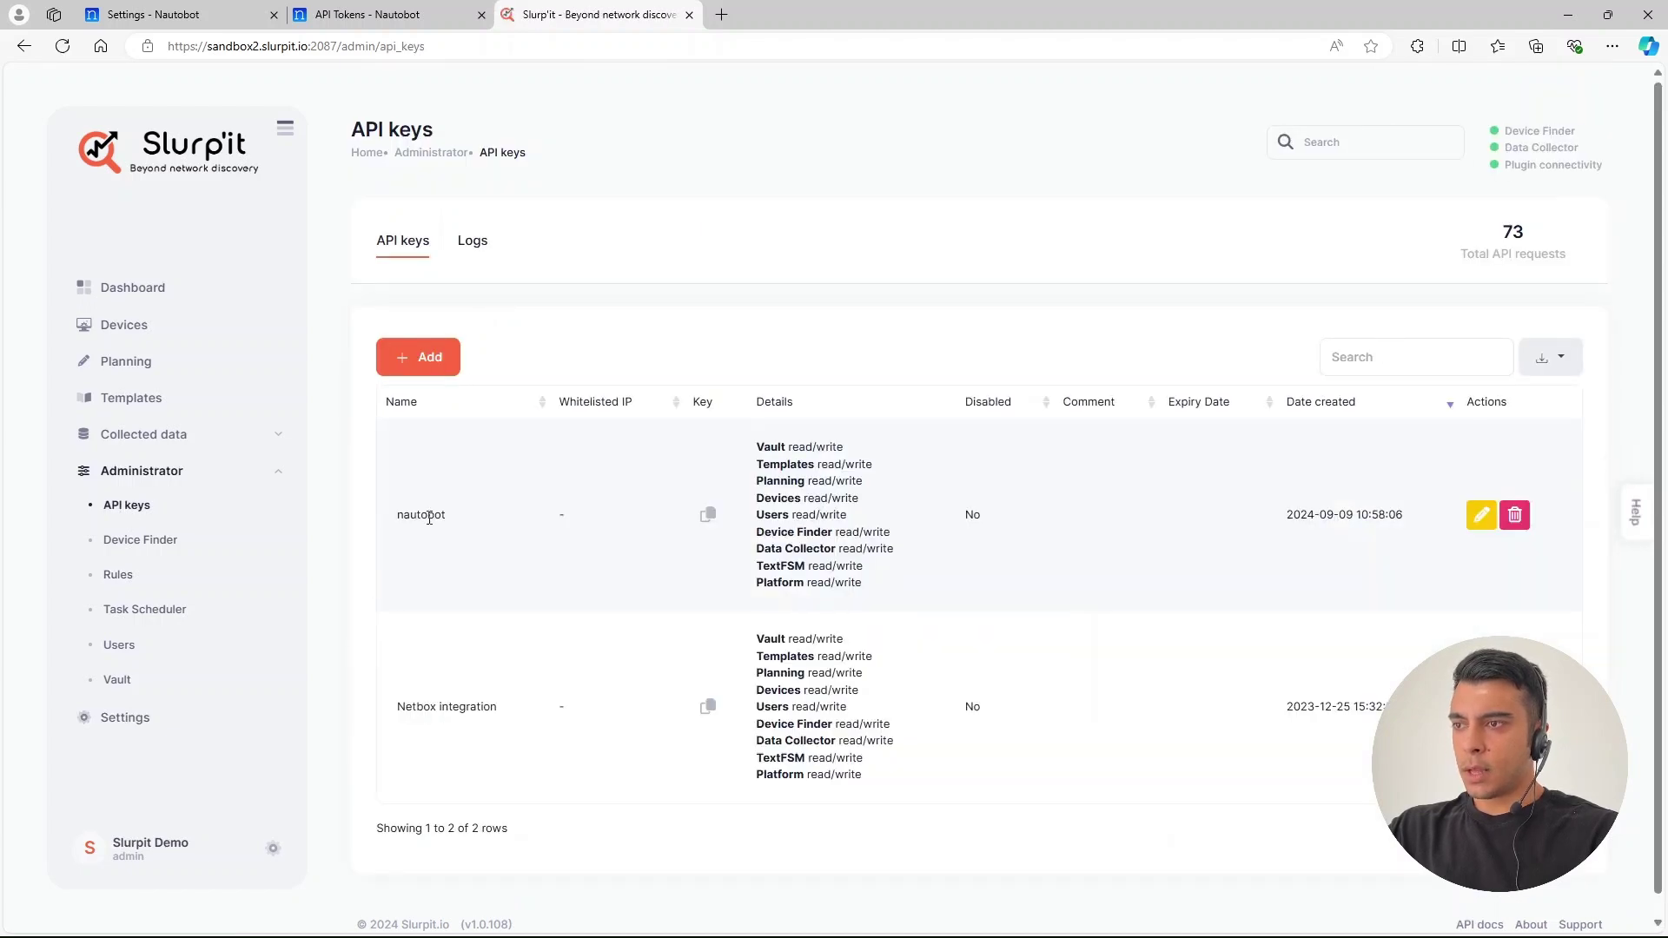
{"action": "left_click", "coordinate": [708, 517]}
Step: Switch to Nautobot, paste the copied key as the Slurp'it server's API key and save the server settings
{"action": "key", "text": "ctrl+1"}
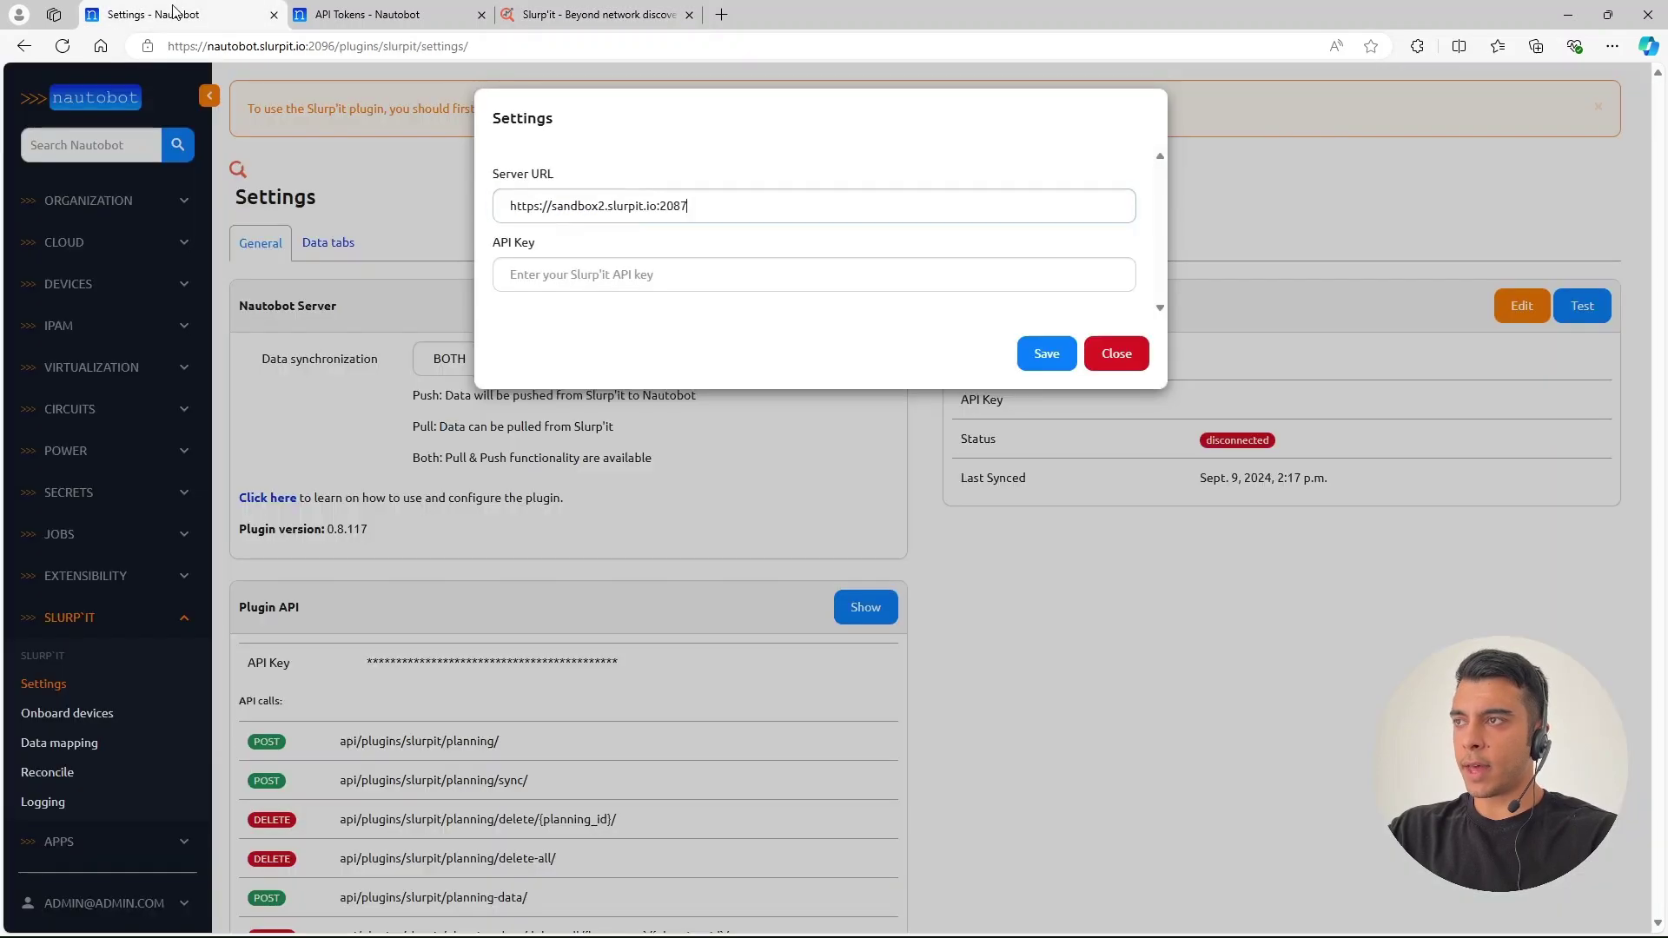
{"action": "left_click", "coordinate": [653, 276]}
{"action": "key", "text": "ctrl+v"}
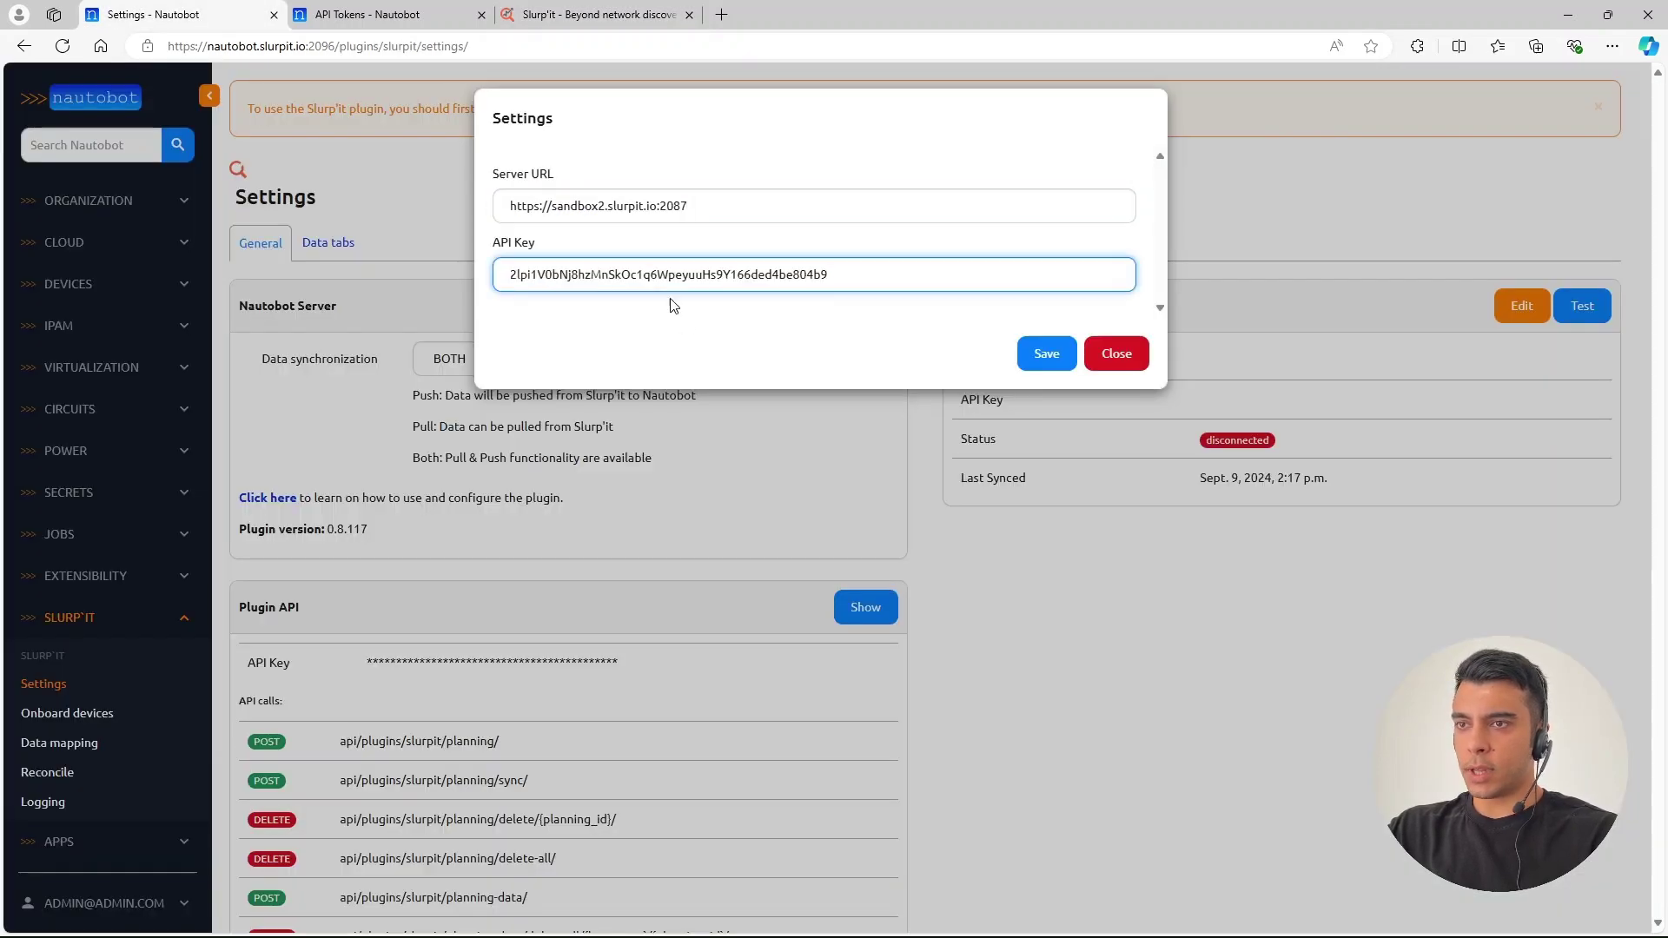
{"action": "left_click", "coordinate": [1056, 358]}
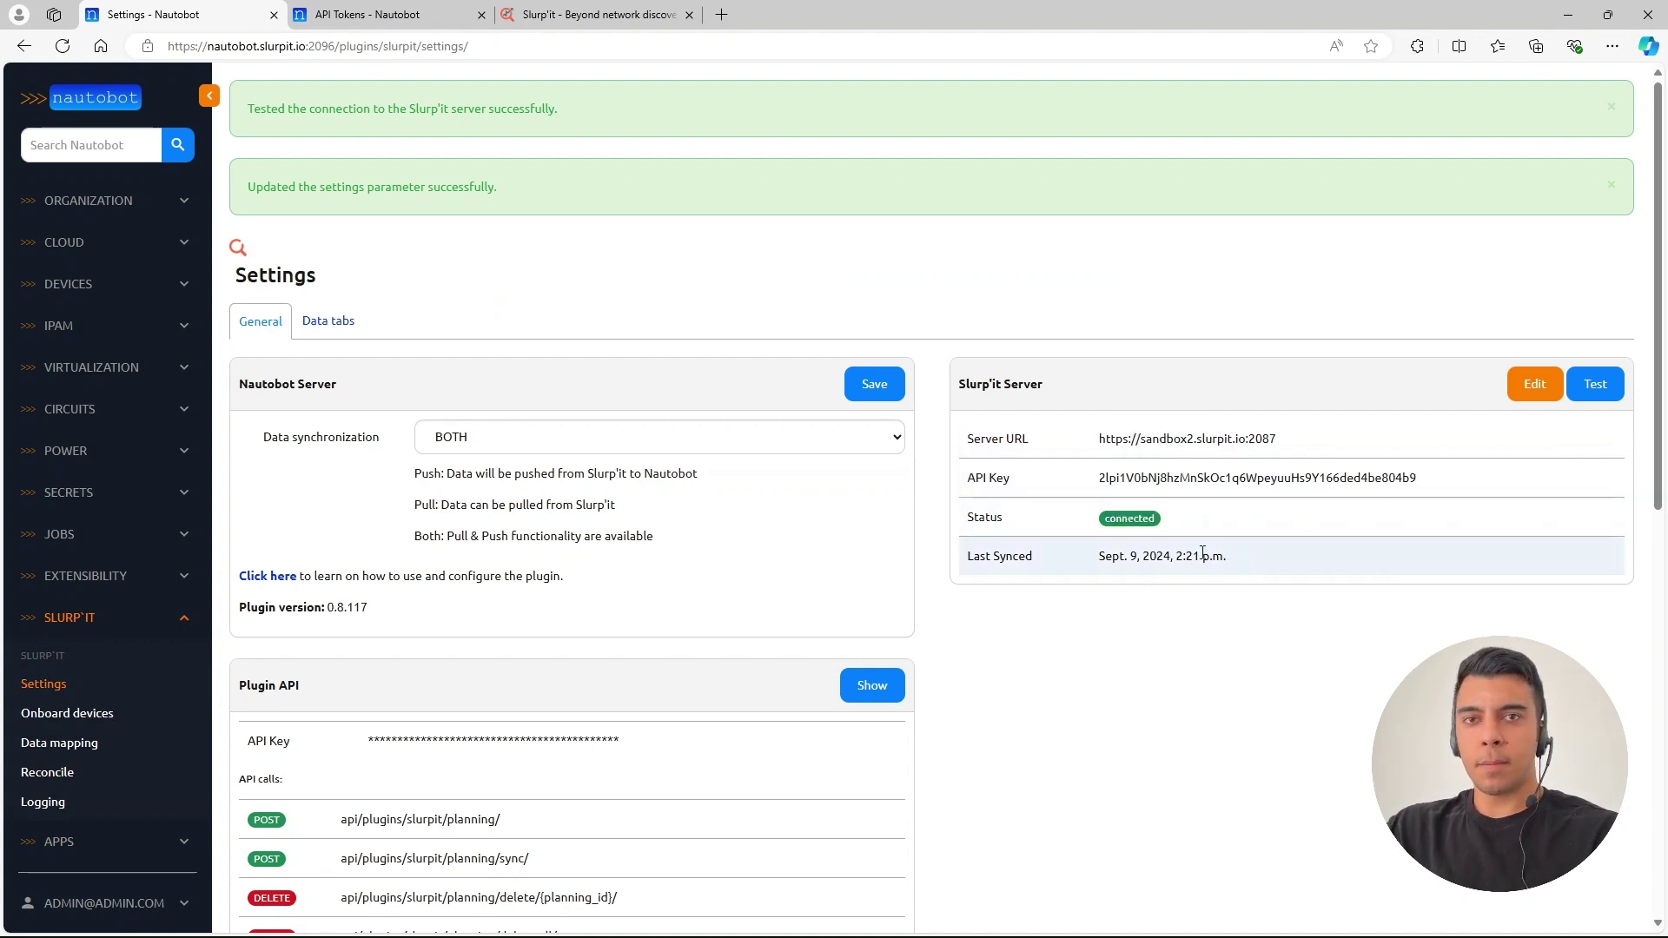
Step: Test Nautobot's connection to the Slurp'it server and check the test message
{"action": "left_click", "coordinate": [1594, 384]}
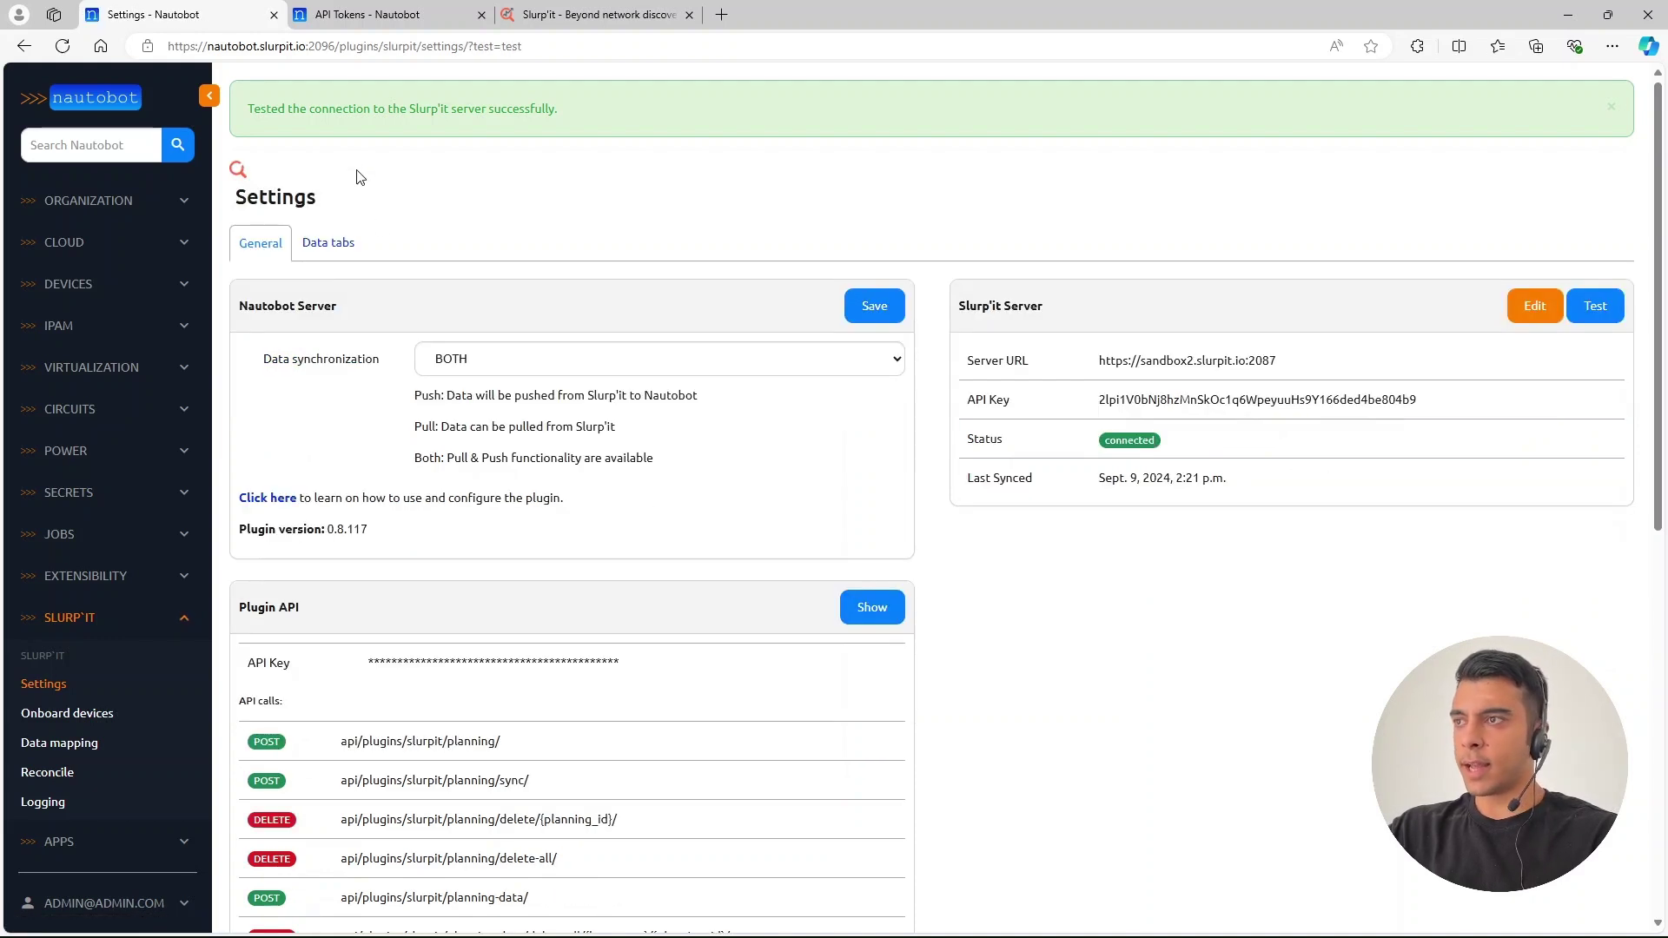
{"action": "left_click_drag", "start_coordinate": [562, 111], "coordinate": [247, 111]}
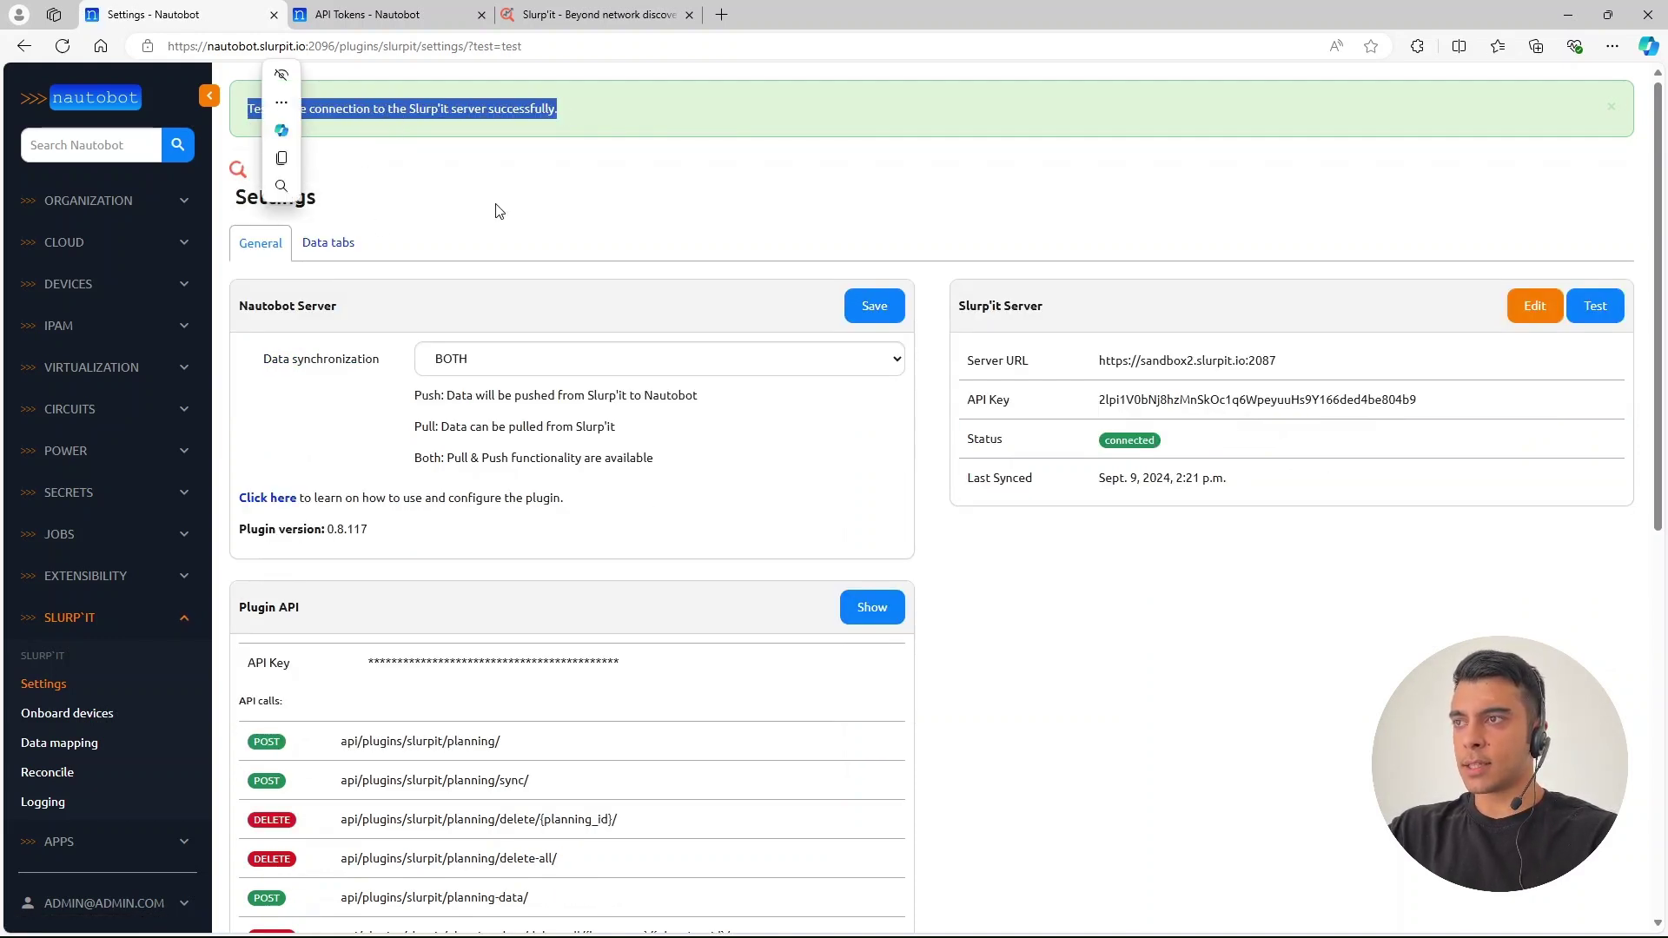
{"action": "left_click", "coordinate": [547, 199]}
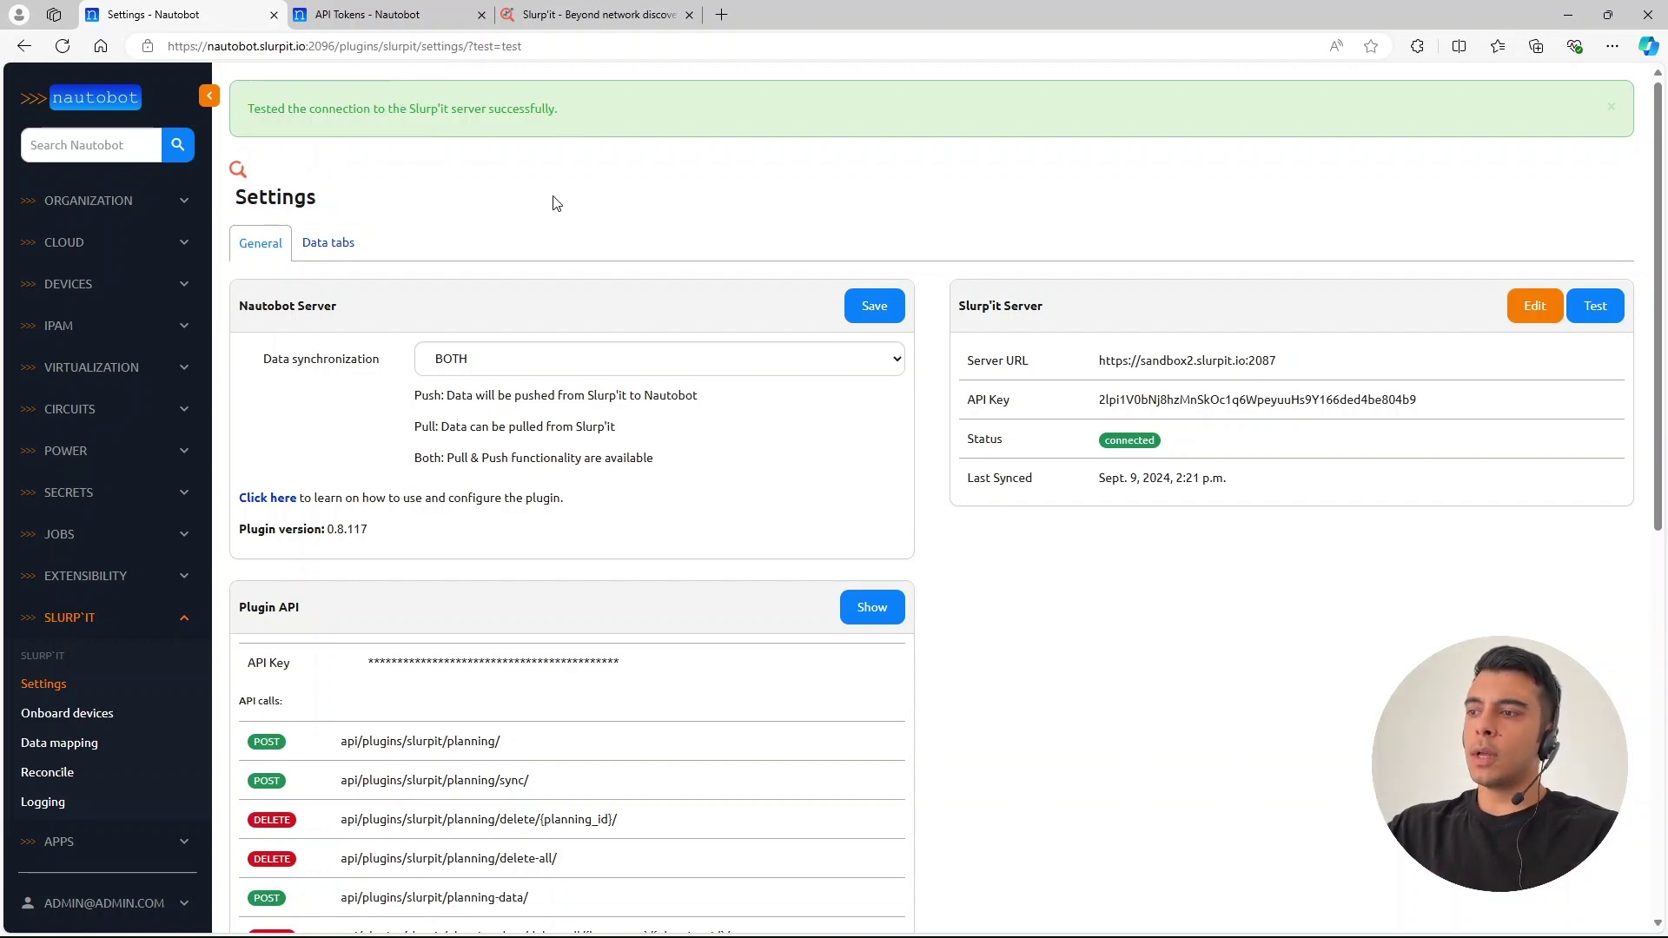
Step: Examine the list of API calls offered by the Slurp'it Plugin API in the Nautobot settings
{"action": "scroll", "coordinate": [613, 619], "scroll_direction": "down", "scroll_amount": 6}
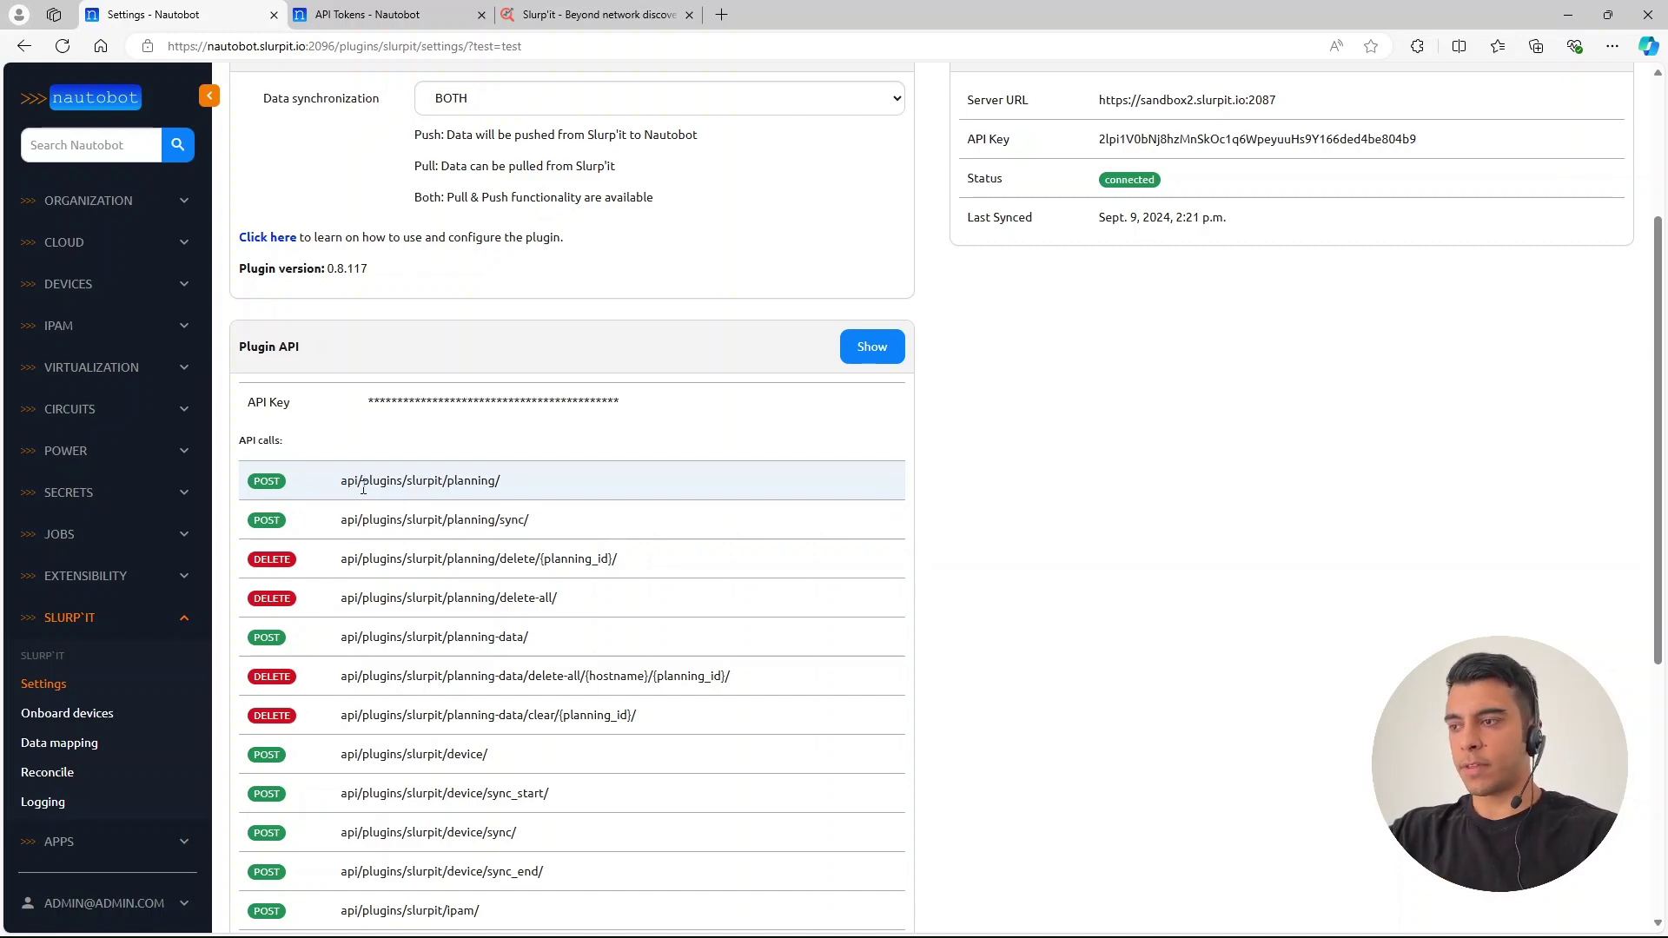
{"action": "scroll", "coordinate": [354, 640], "scroll_direction": "down", "scroll_amount": 4}
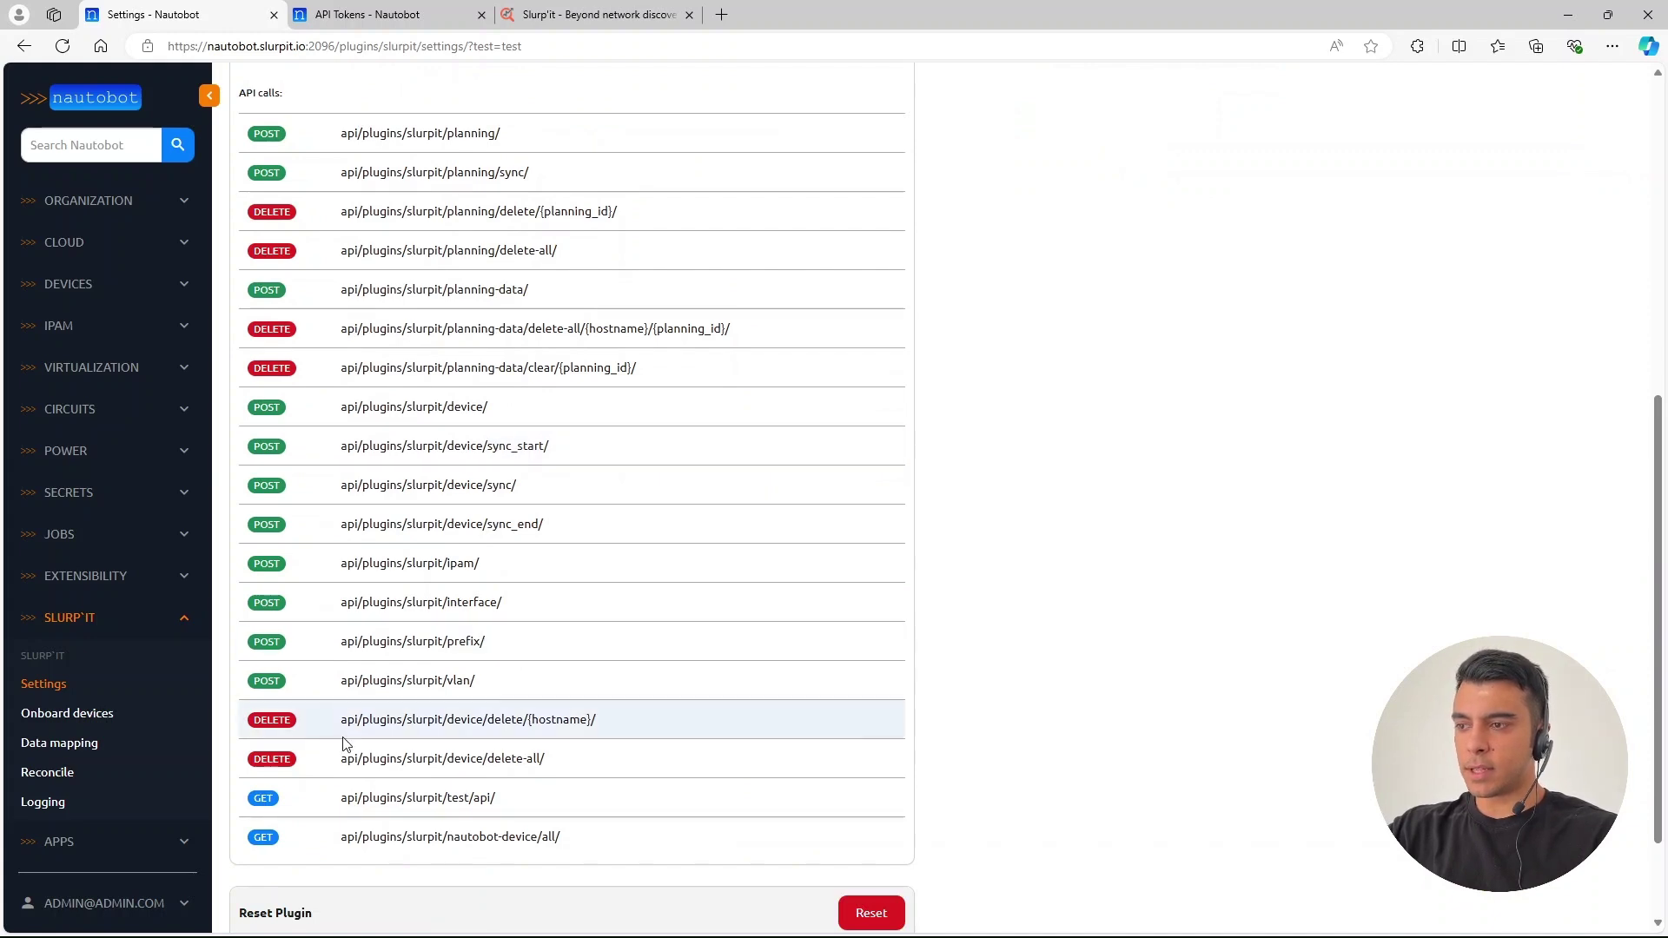